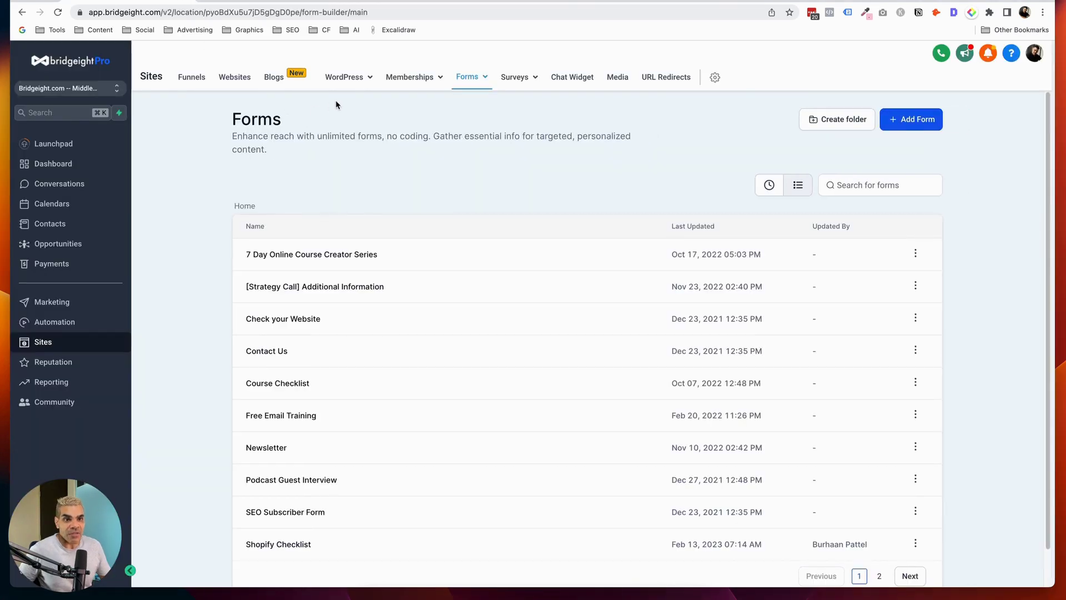
Step: Check the LeadConnector plugin on the WordPress site's Plugins page
mouse_move(338, 86)
click(358, 110)
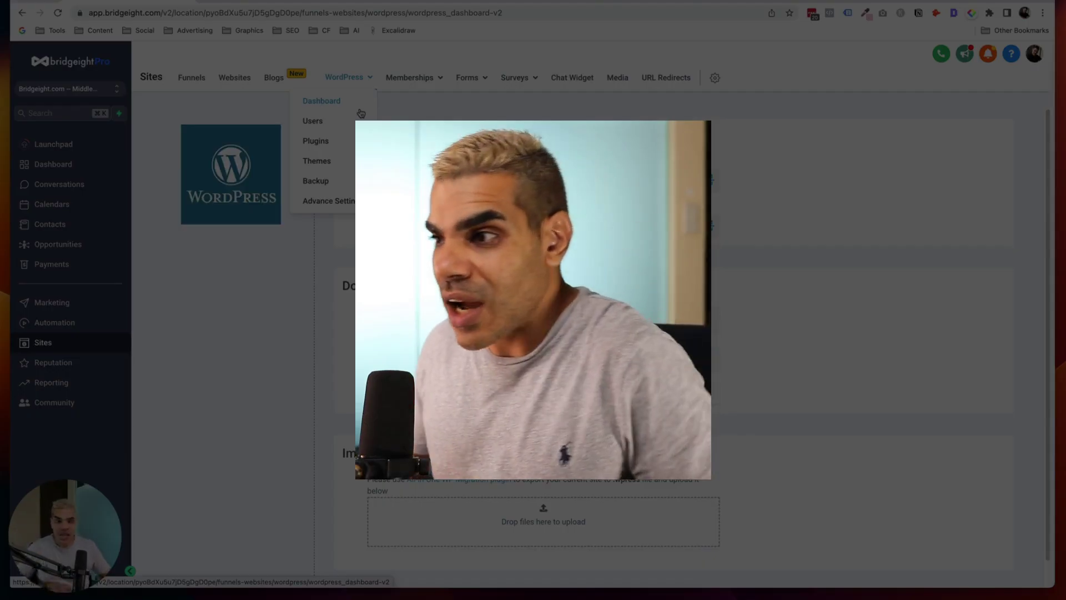
click(315, 141)
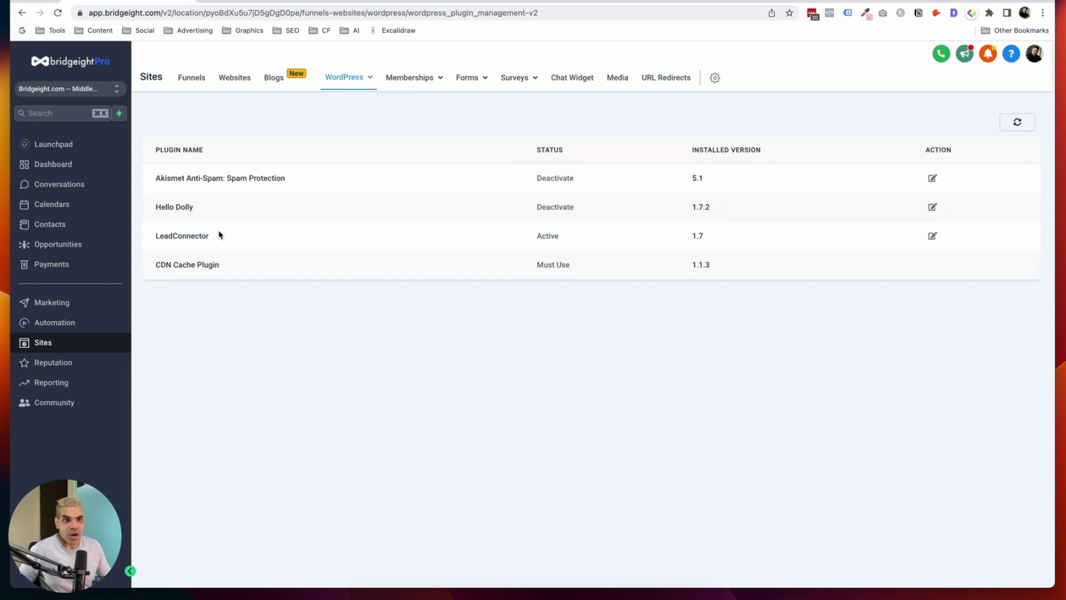
double_click(178, 238)
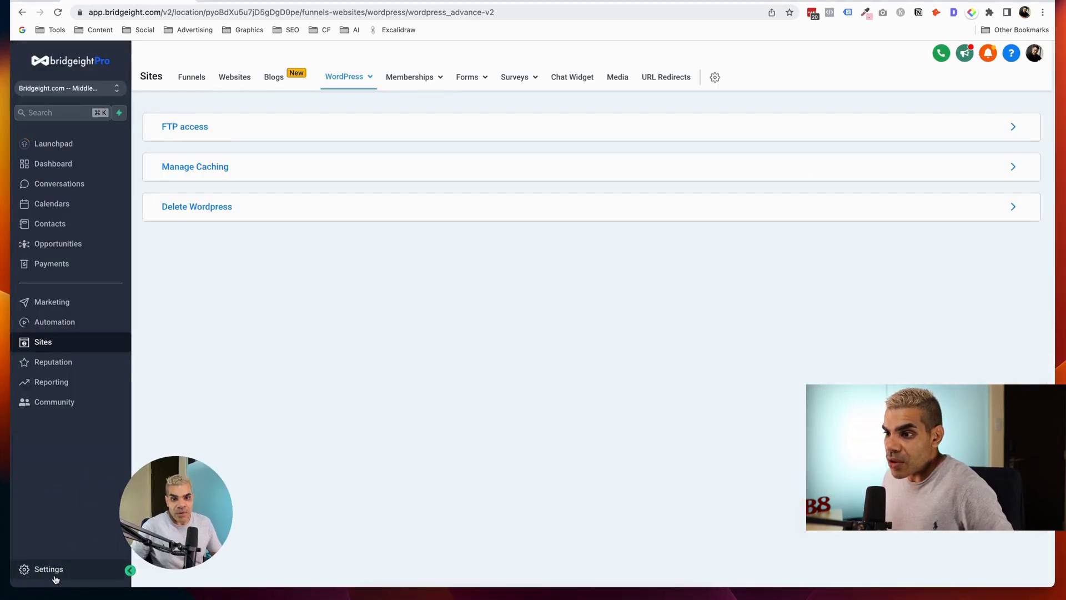
Step: Find the location's API key in the Business Profile settings
click(55, 576)
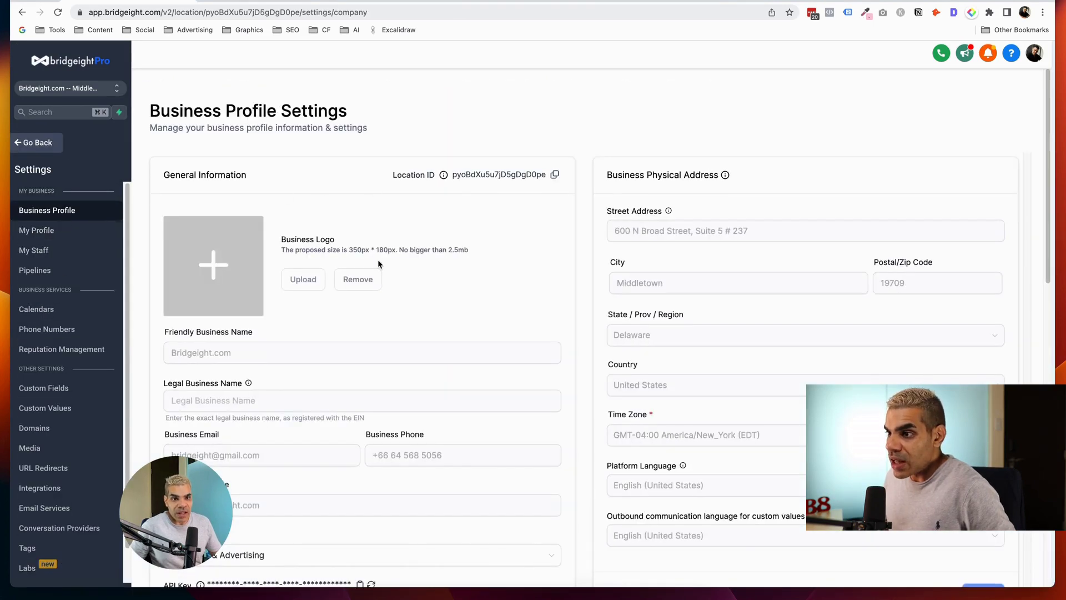
scroll(379, 301, down, 4)
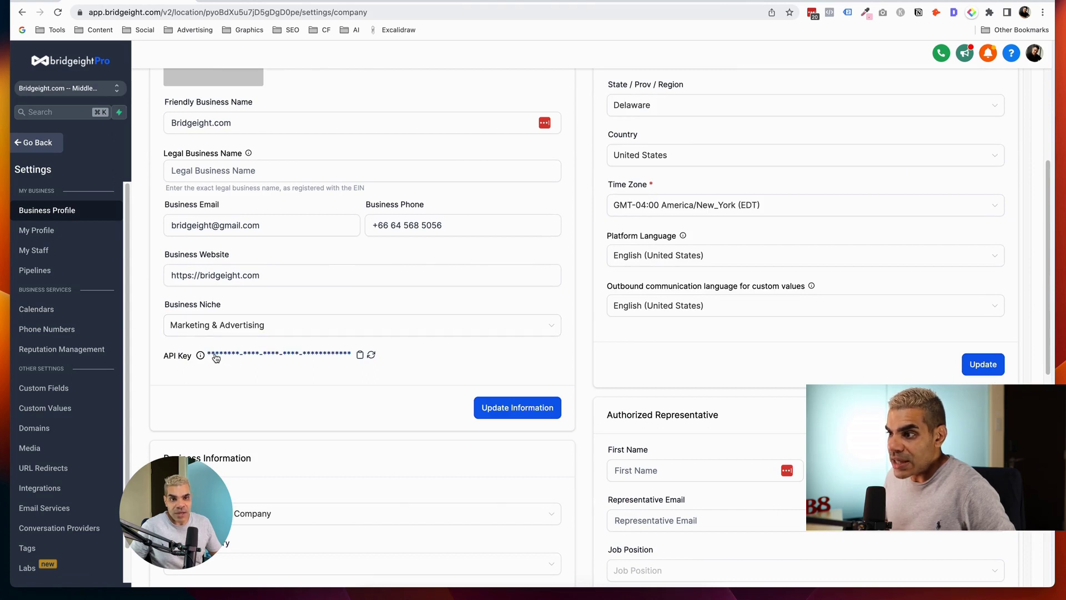
click(754, 2)
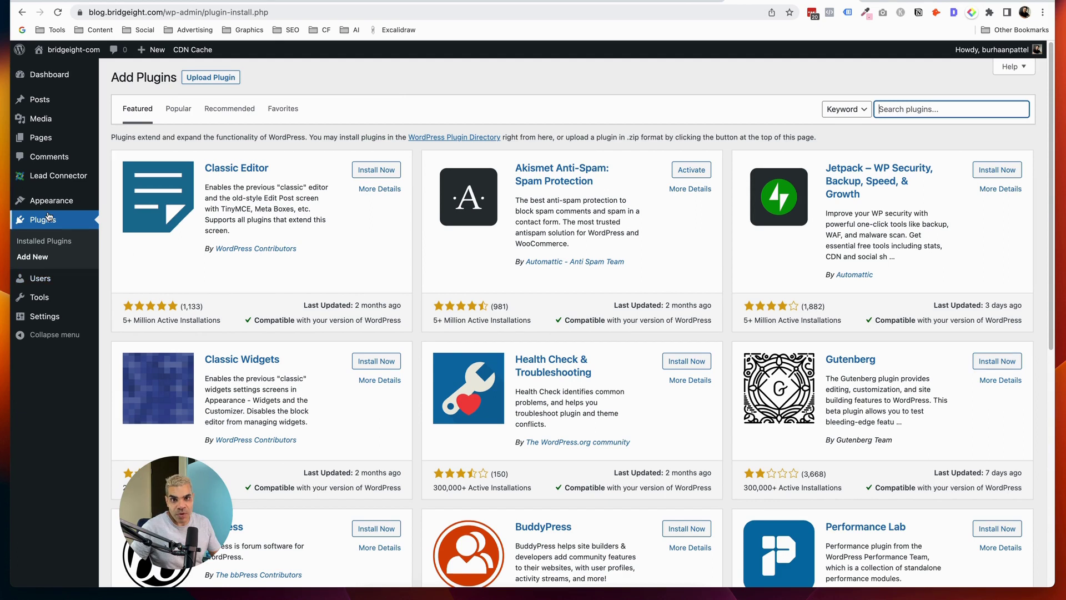
Step: Search plugins for 'lead connector' and open the active LeadConnector plugin's settings
click(949, 112)
text(lea)
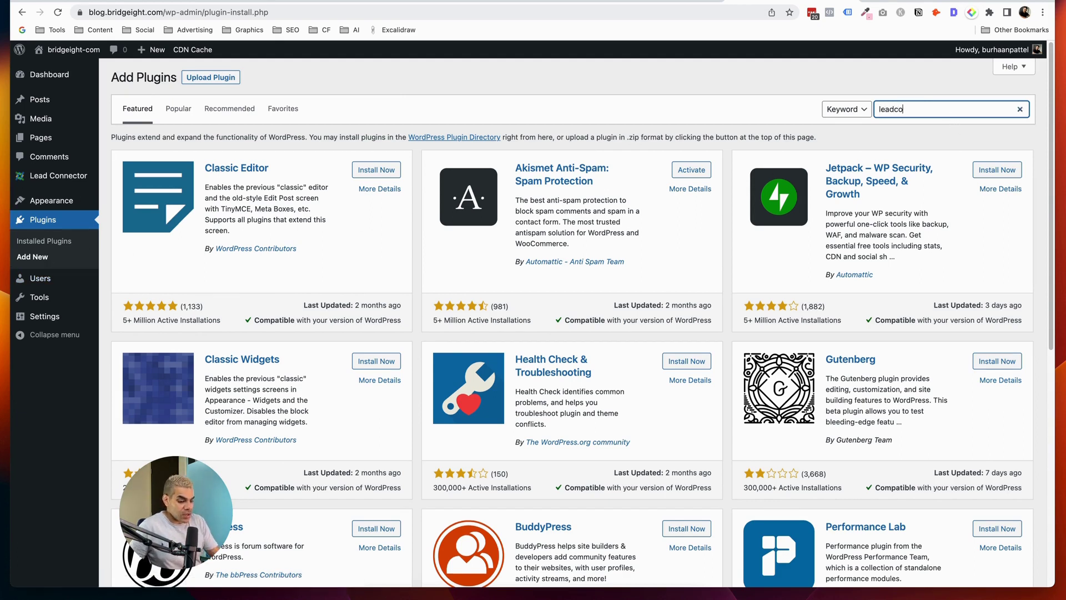
text(d connector)
scroll(611, 367, down, 3)
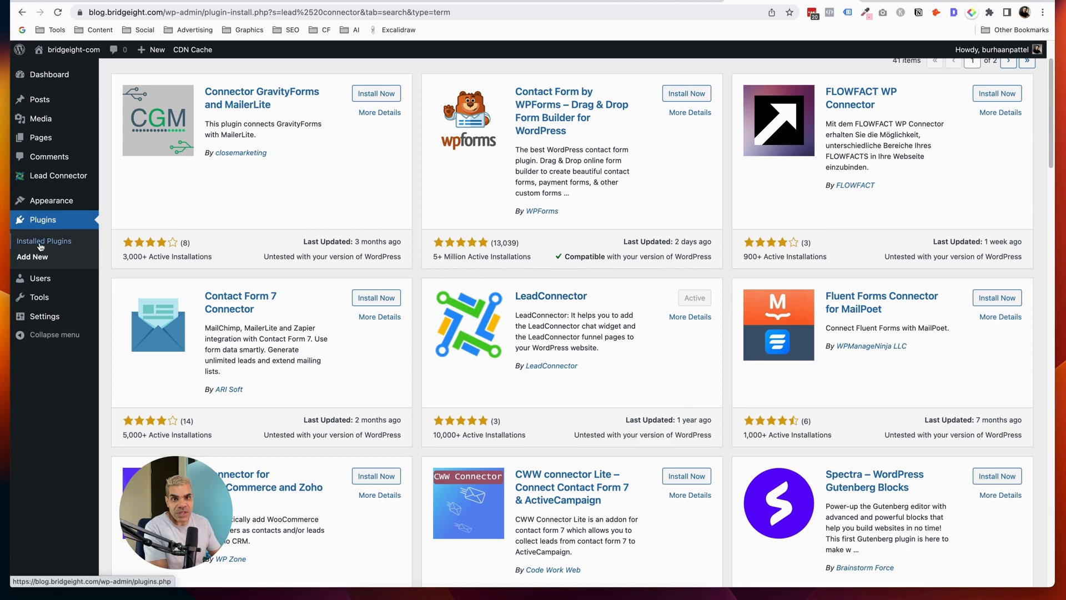
click(45, 178)
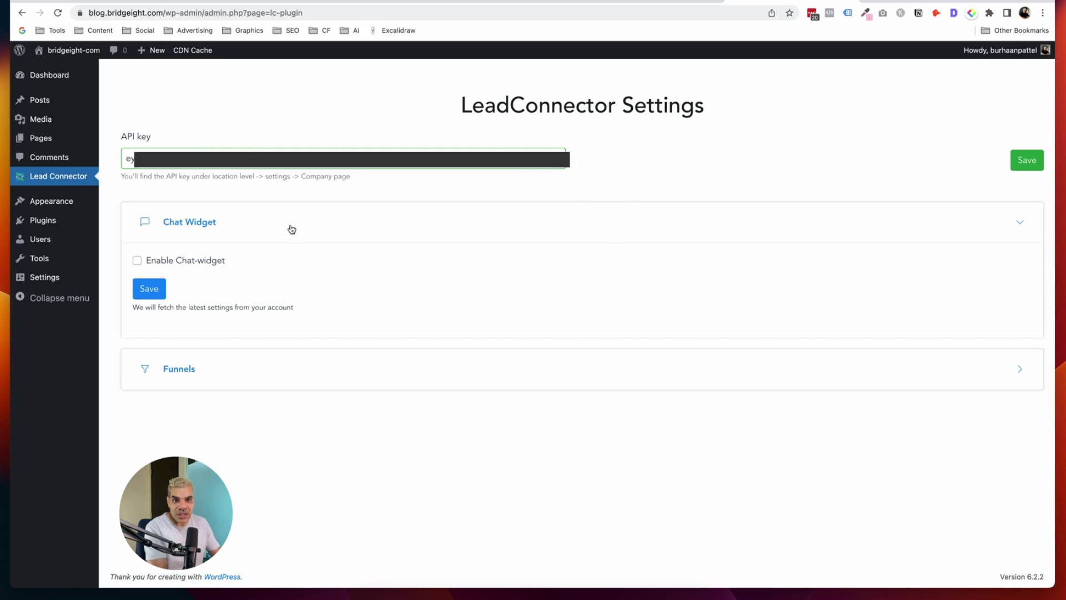
Step: Enable Chat-widget, pull and save, then open the chat bubble on the reloaded blog
click(201, 261)
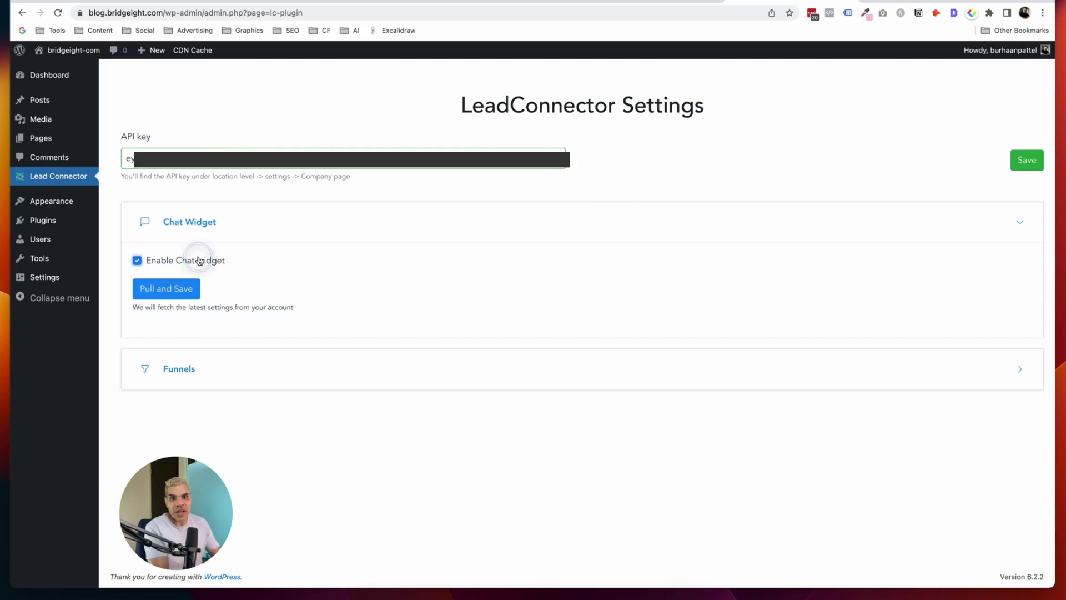
click(173, 293)
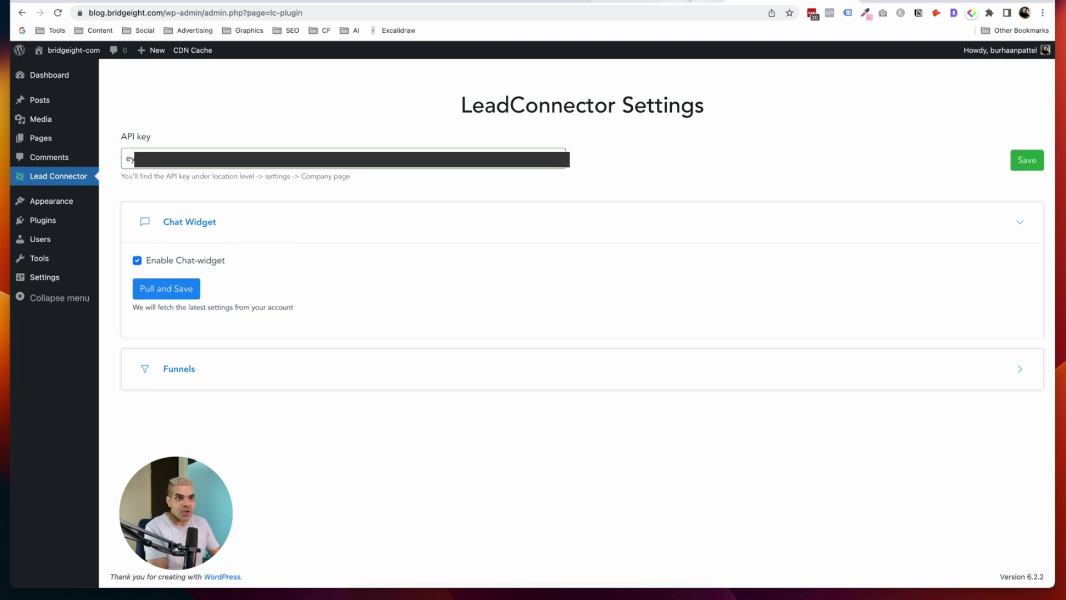
click(225, 3)
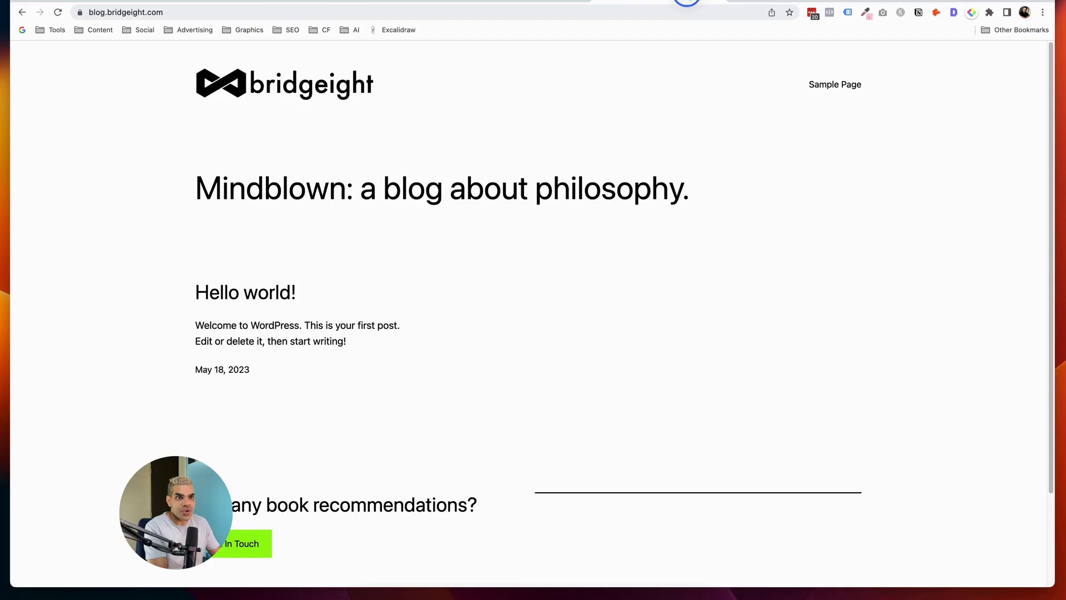
click(58, 12)
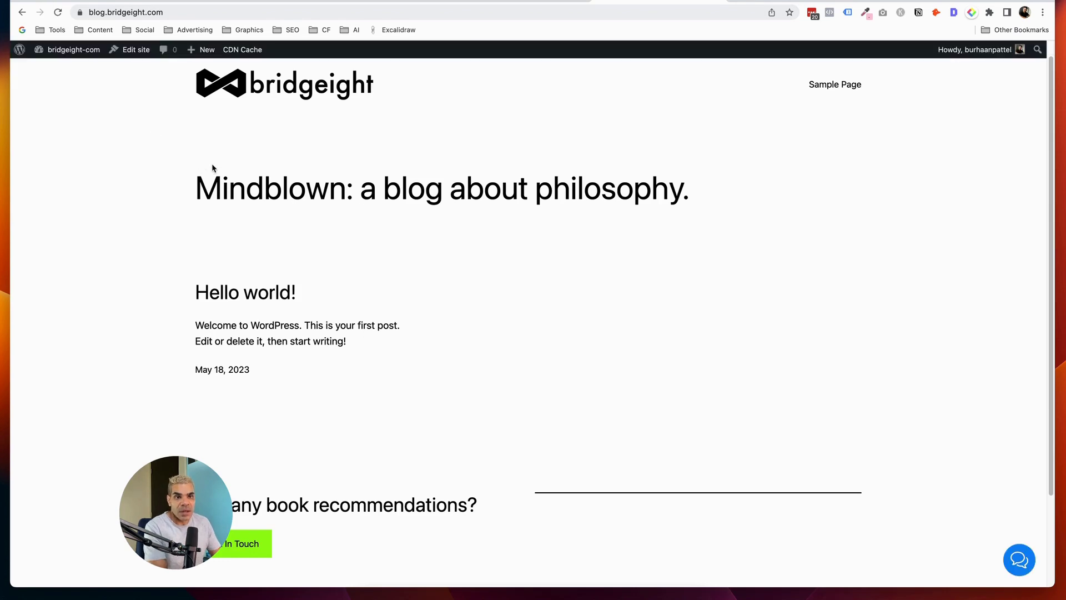
click(1016, 567)
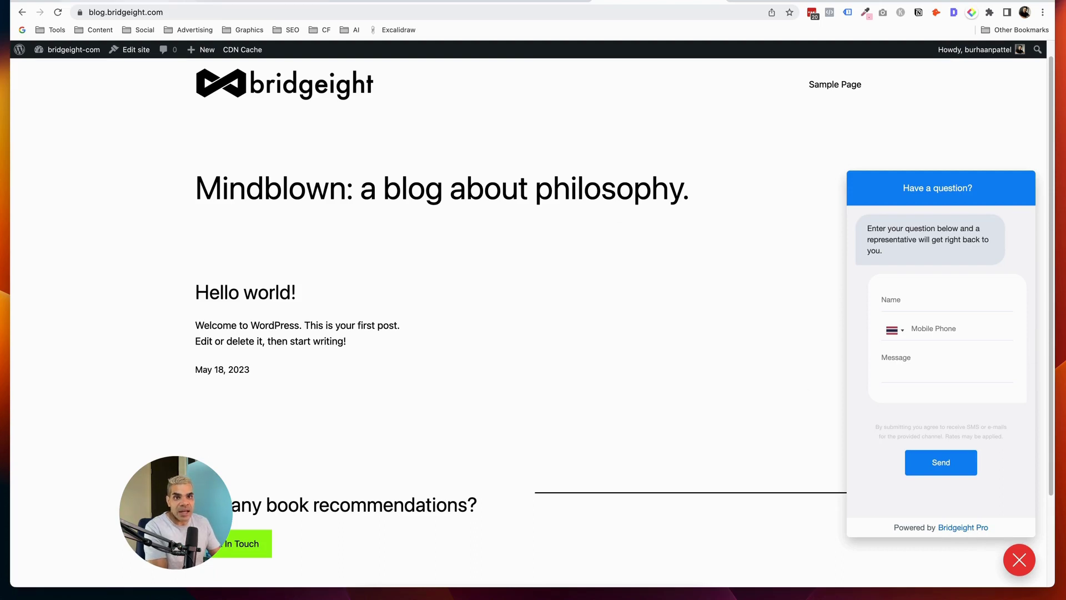
click(172, 5)
Step: Review the Sites Chat Widget's enabled chat bubble and greeting settings
scroll(256, 130, up, 5)
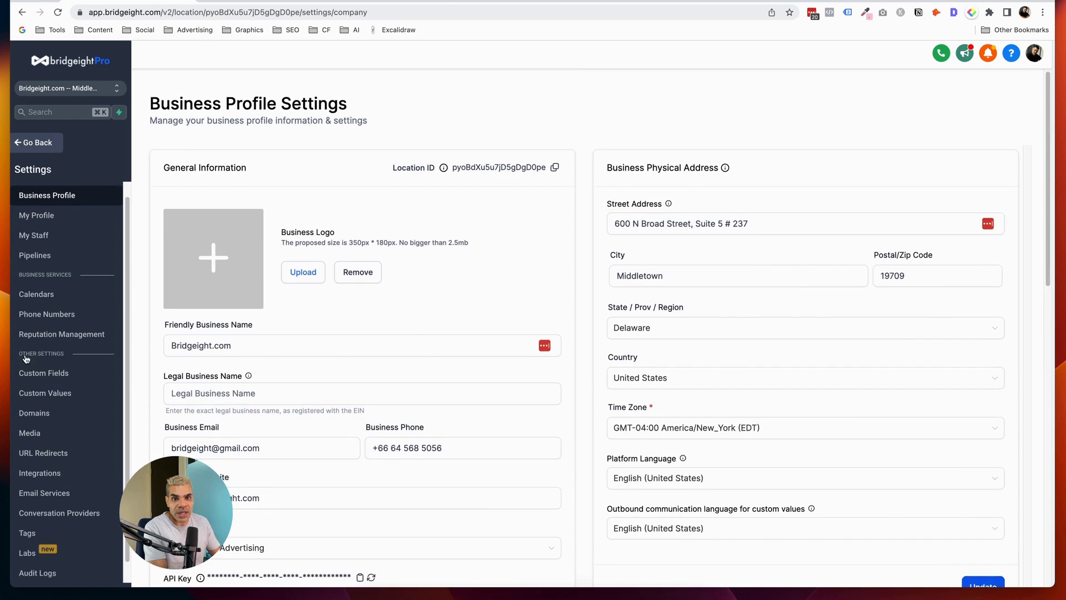
click(33, 142)
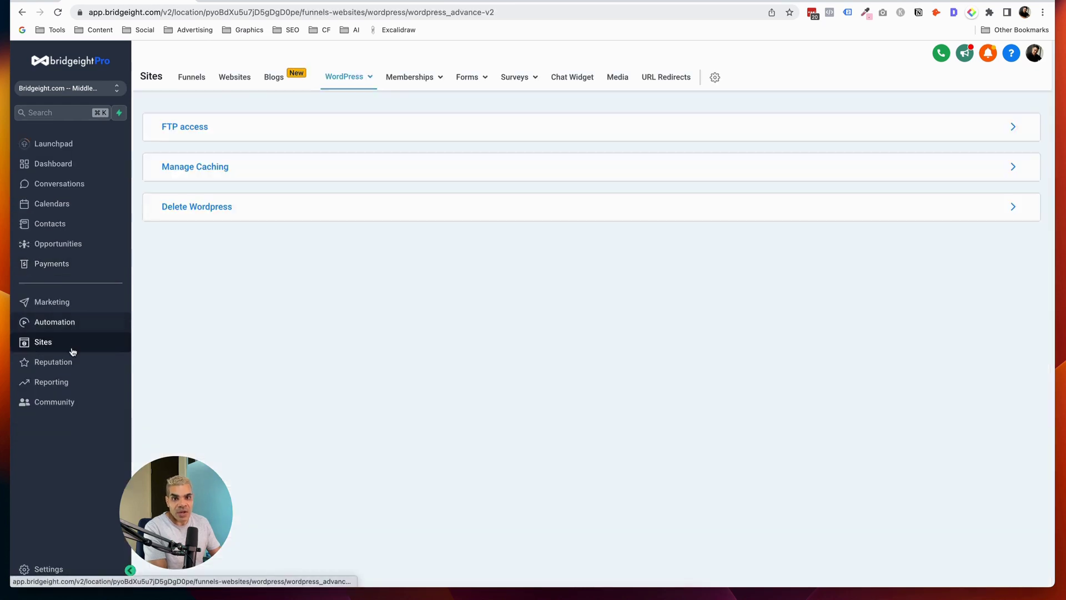
click(558, 80)
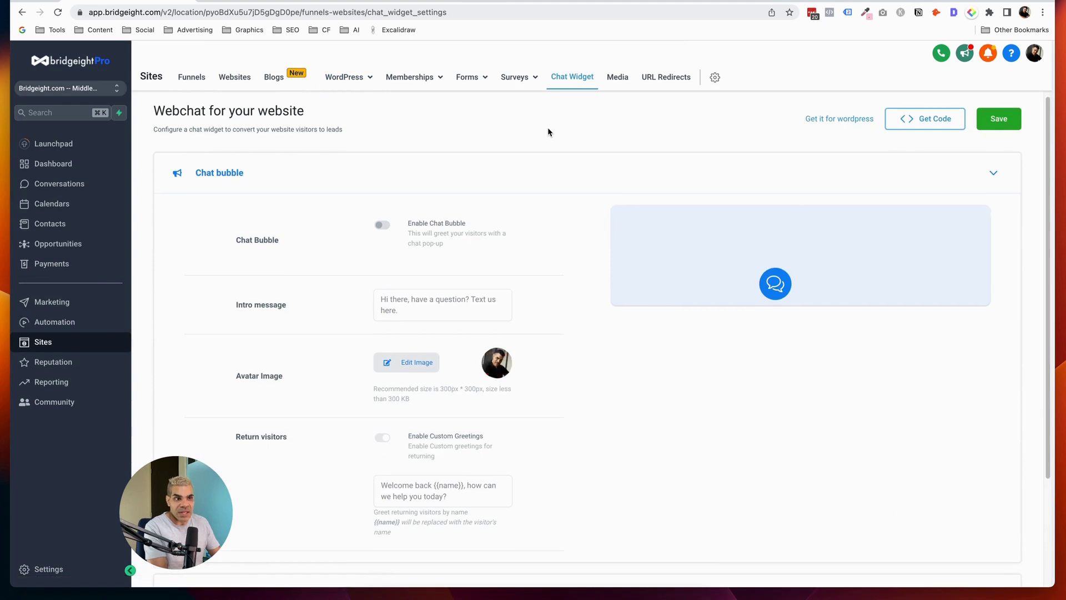
scroll(538, 152, down, 5)
drag(180, 499, 76, 486)
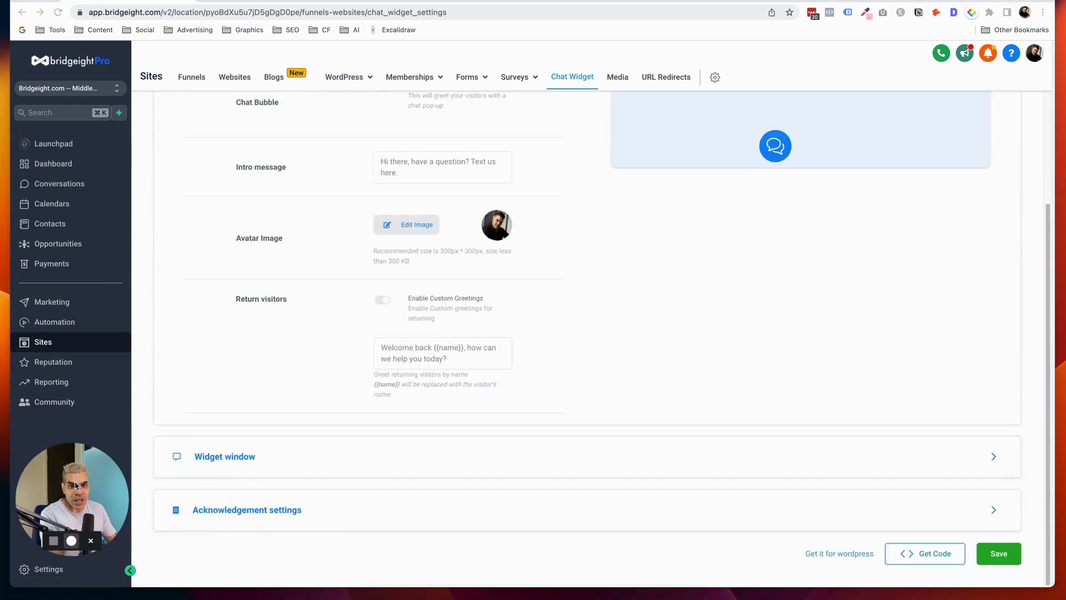
scroll(327, 424, up, 3)
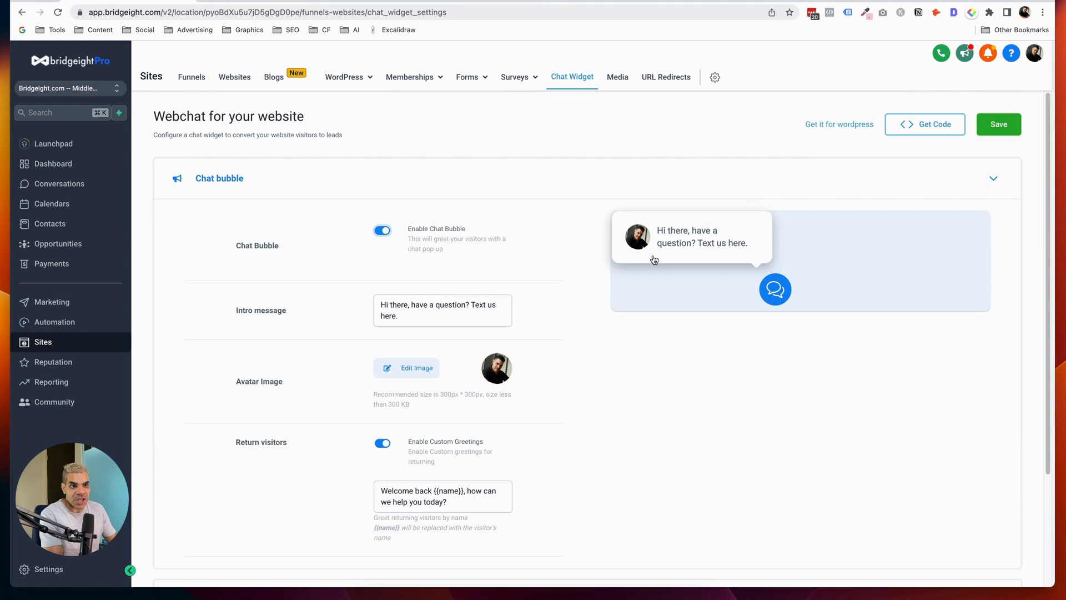
scroll(610, 251, down, 3)
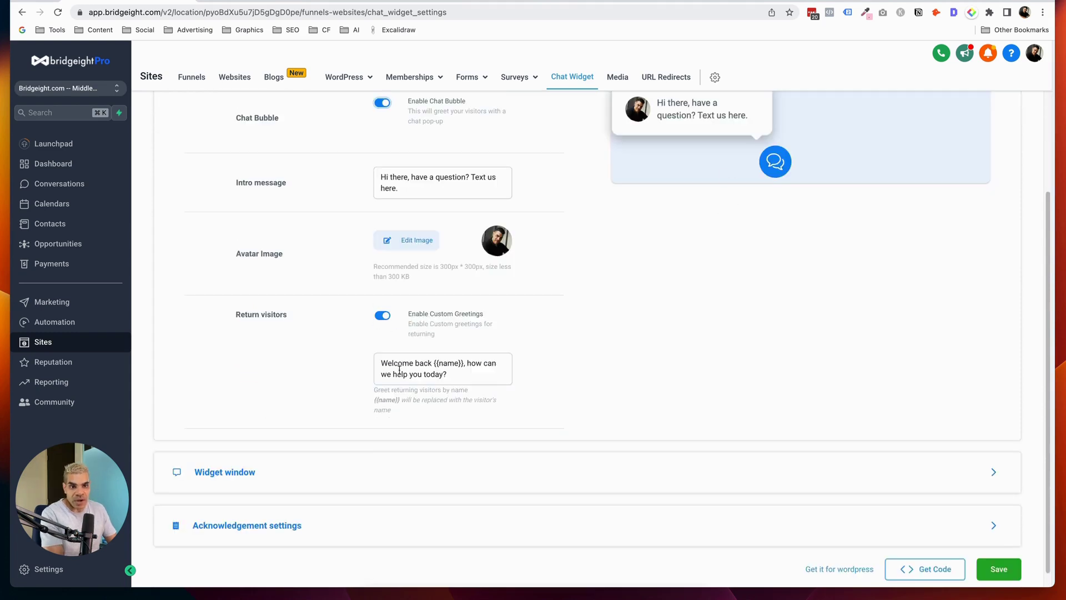
scroll(616, 313, up, 2)
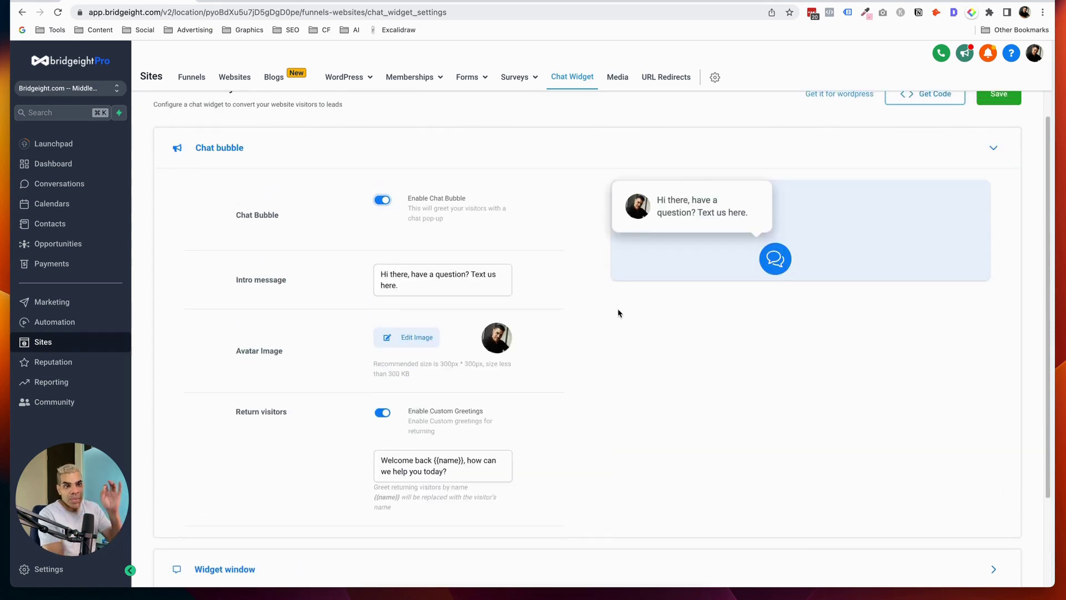
scroll(618, 308, down, 2)
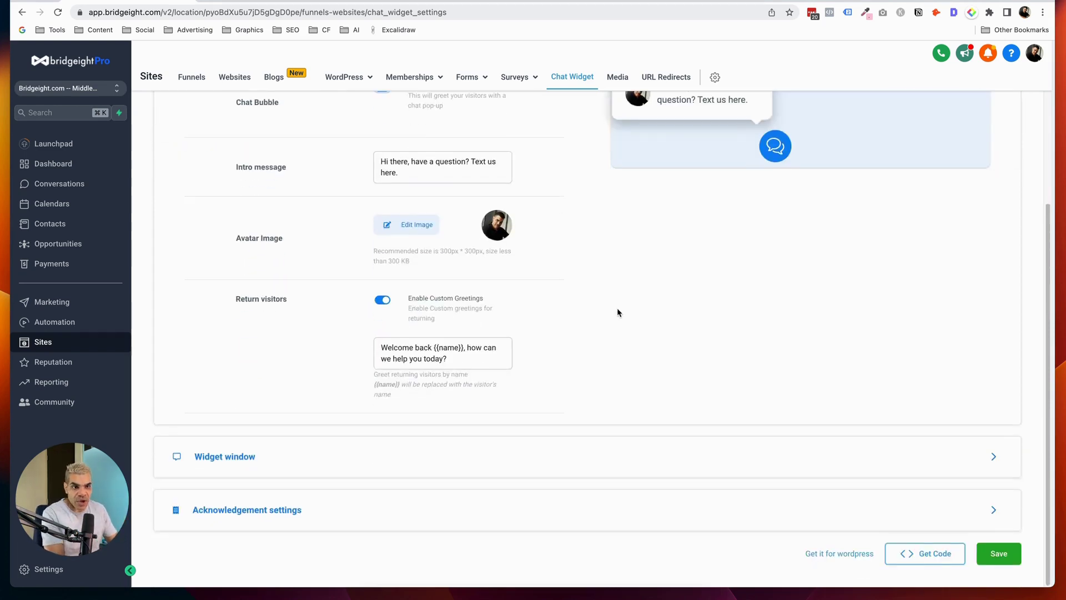
scroll(617, 308, up, 3)
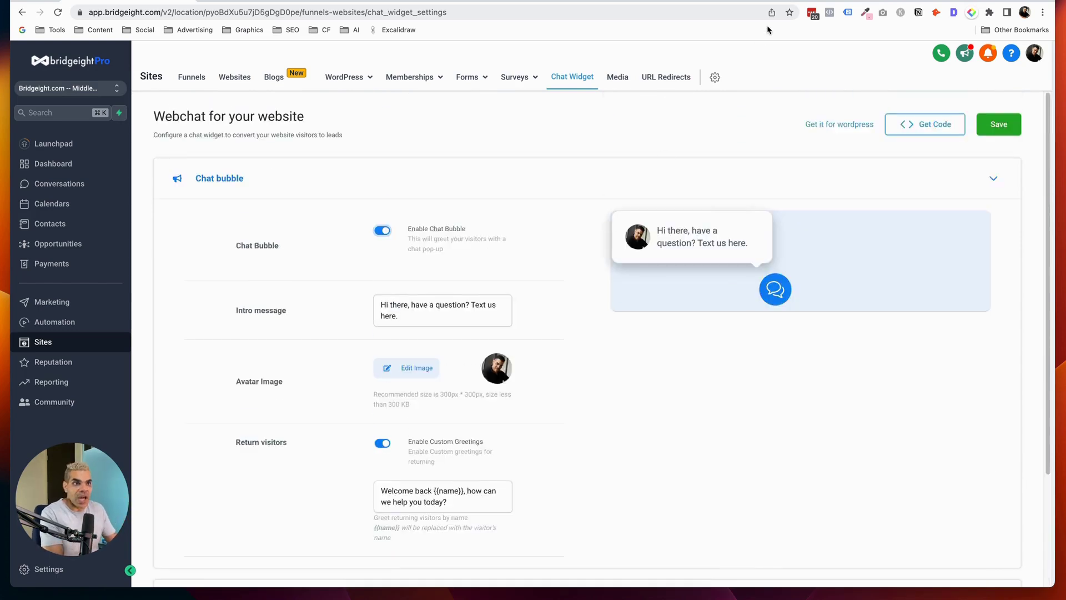
key(ctrl+Tab)
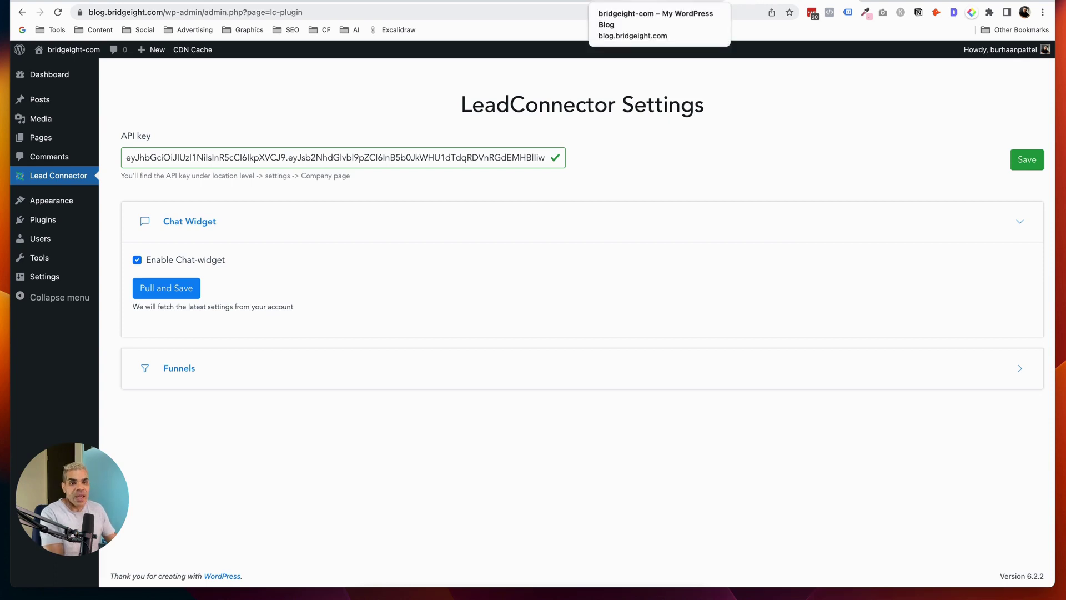
Step: Expand Funnels to show Newsletter Sign Up at /newsletter, cancelling its deletion
click(331, 358)
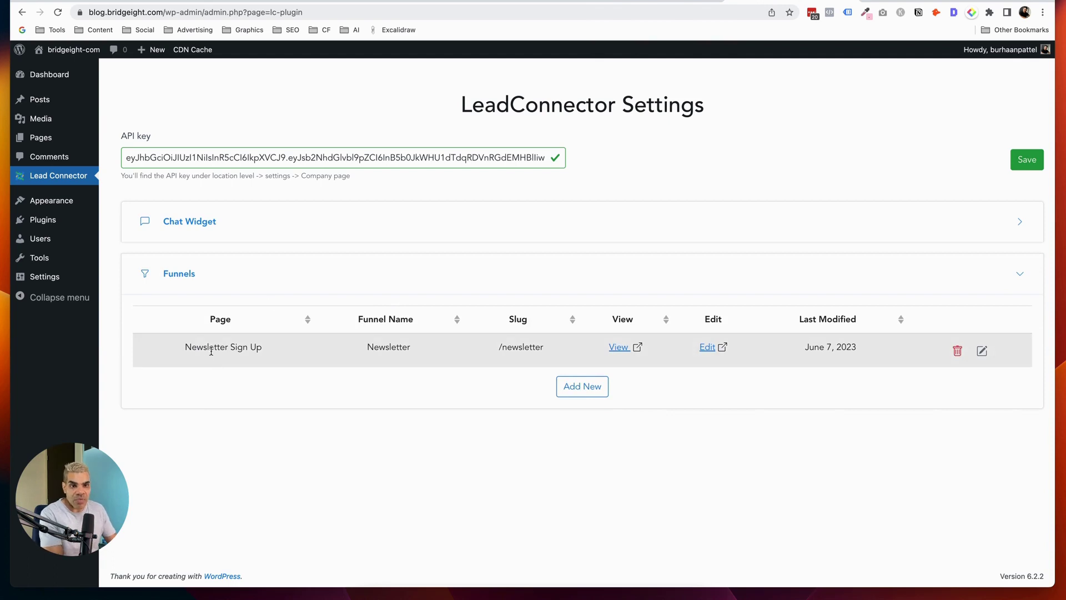
click(957, 351)
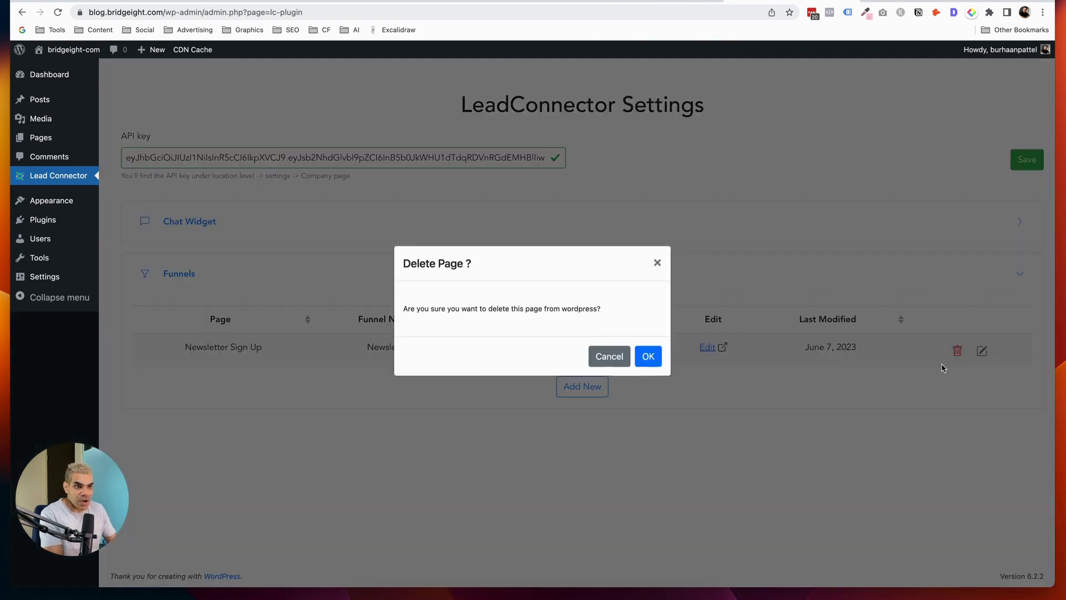
click(607, 358)
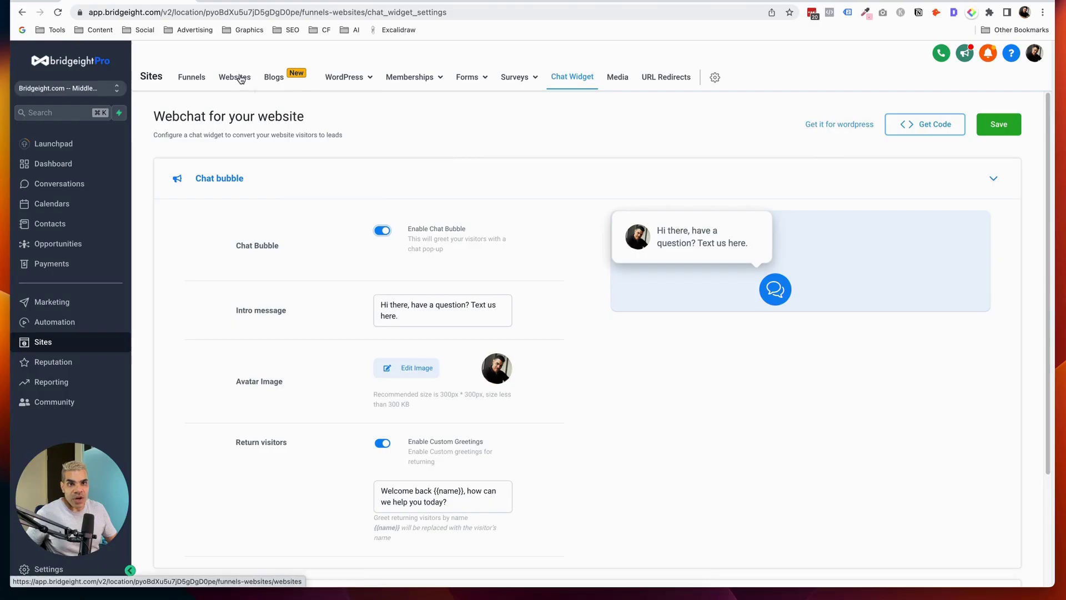
Step: Preview Checklist Opt In from the Memberships folder's [B8] Shop Launch Pro - Membership funnel
click(195, 78)
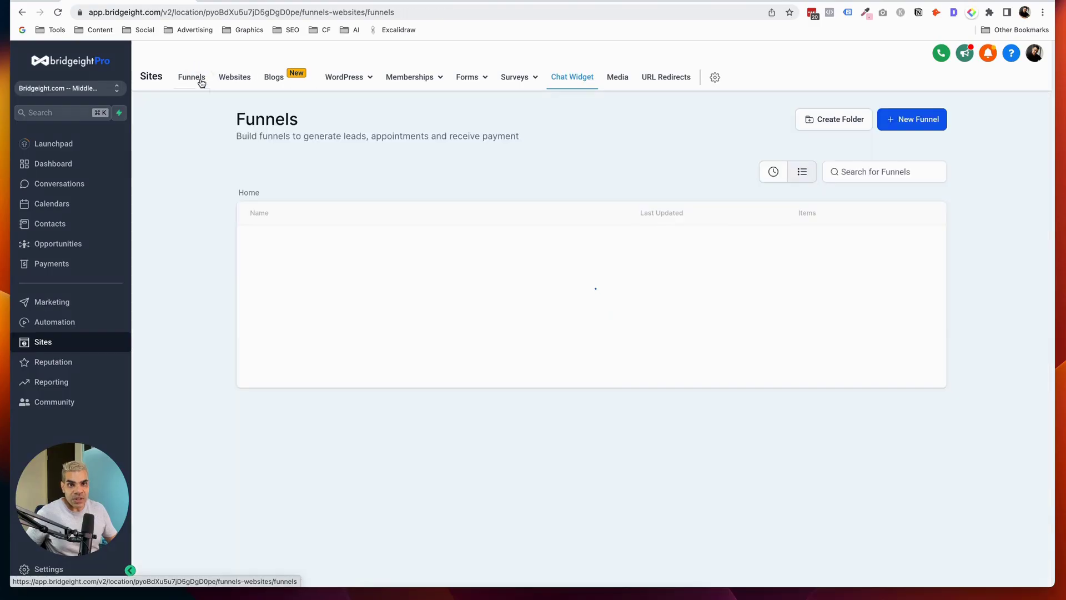
scroll(397, 218, down, 1)
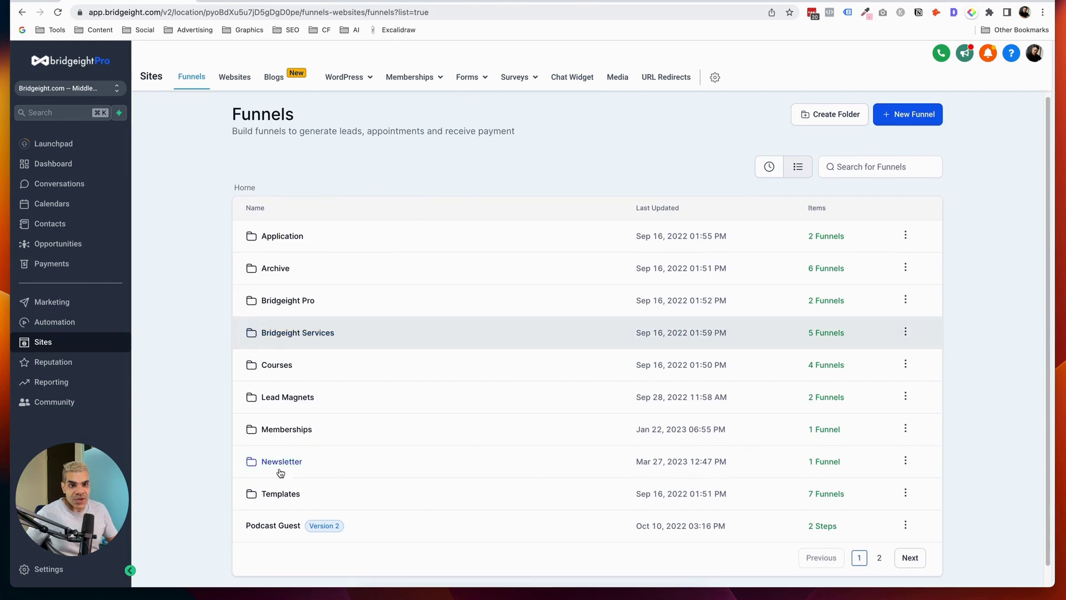
click(286, 428)
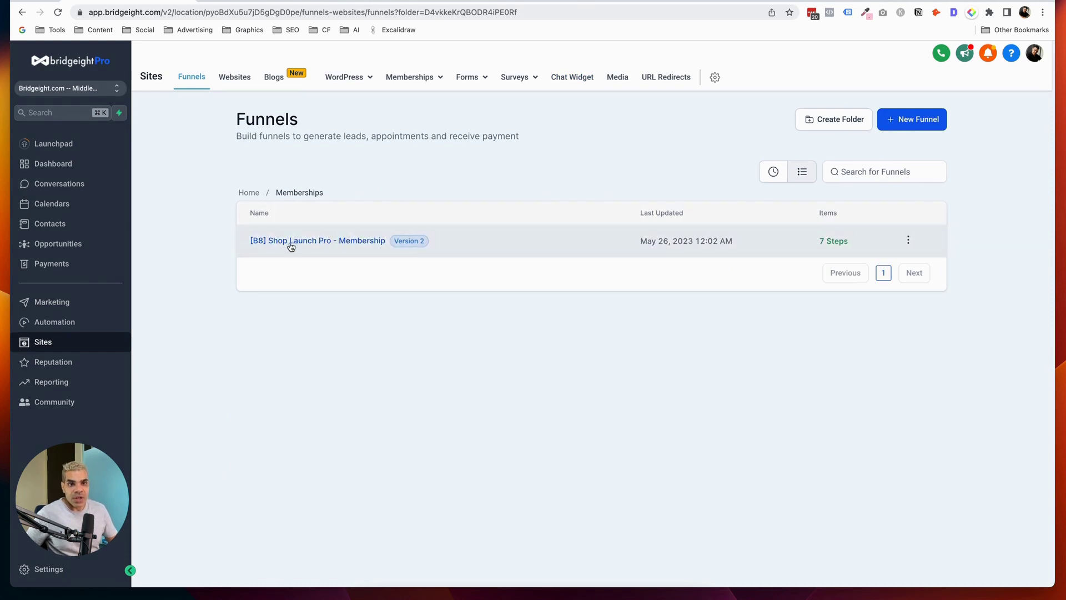
click(347, 243)
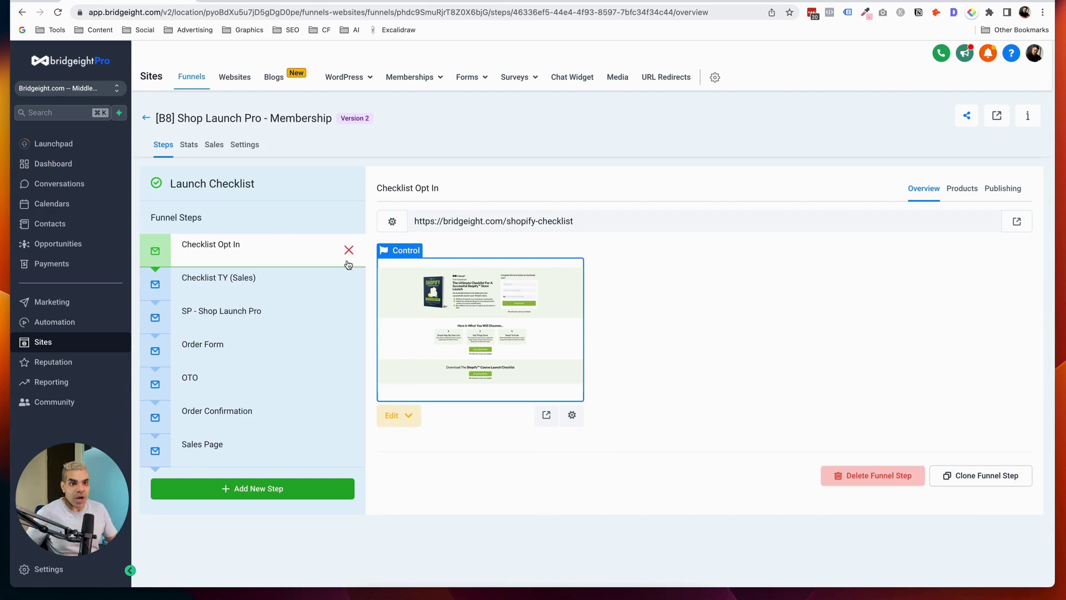
click(546, 415)
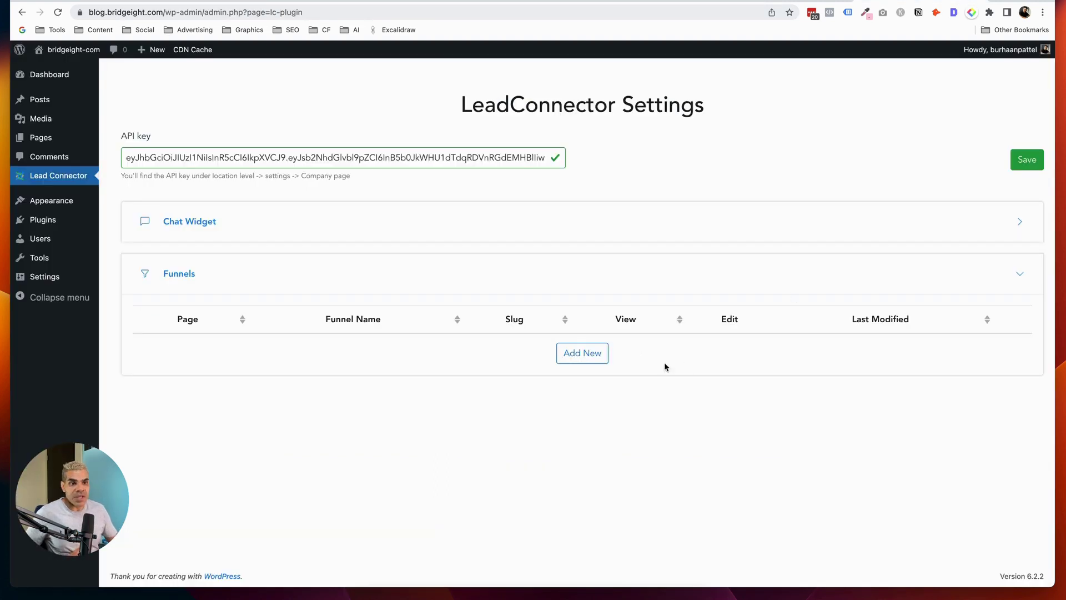
Step: Add a funnel page using [B8] Shop Launch Pro - Membership's Checklist Opt In as full-page iFrame
click(581, 353)
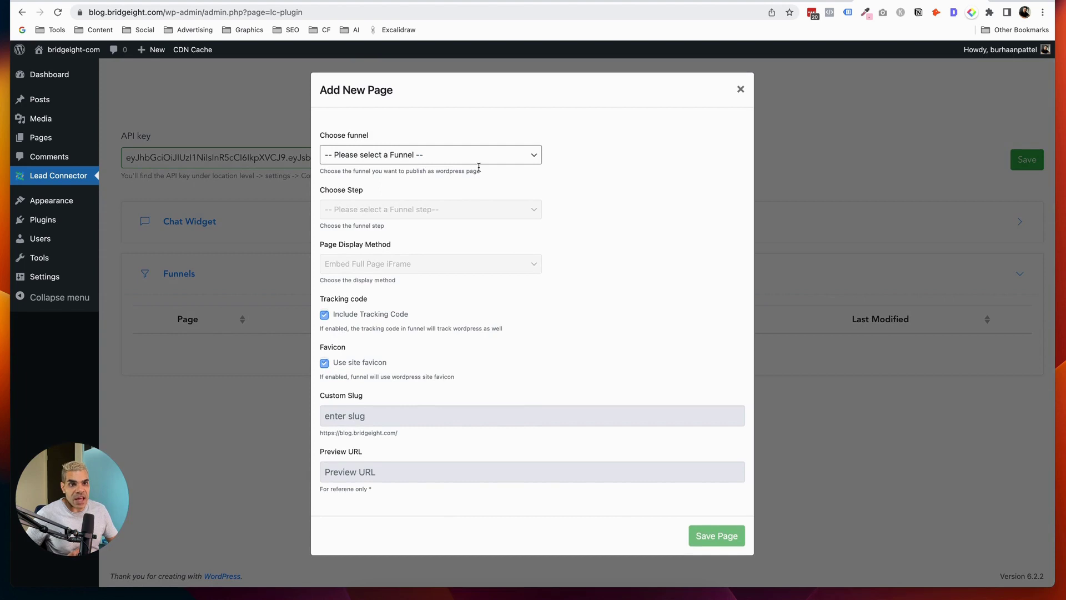
click(479, 160)
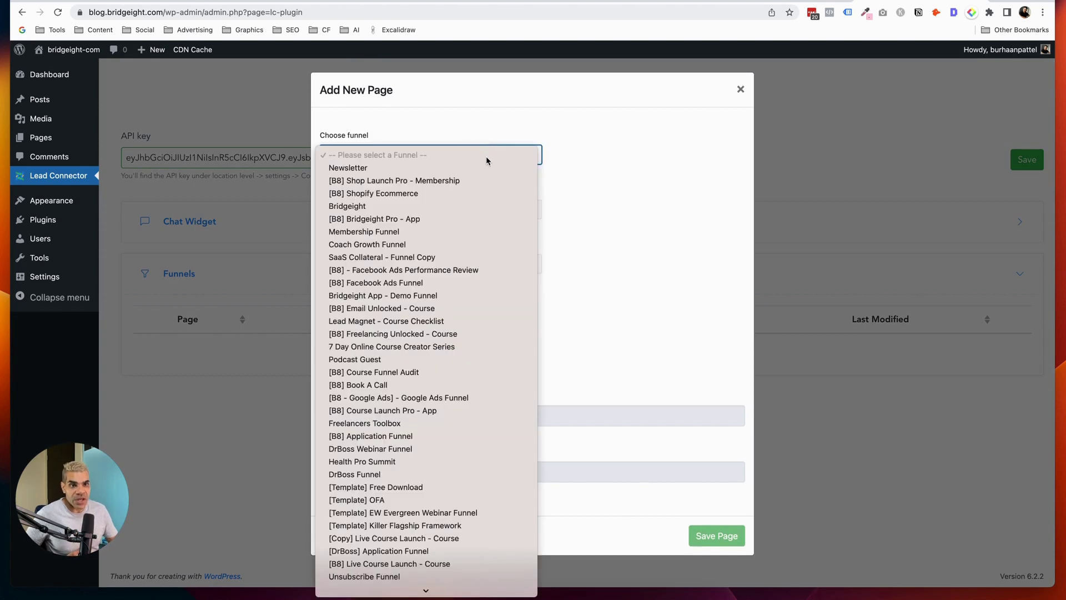
click(399, 181)
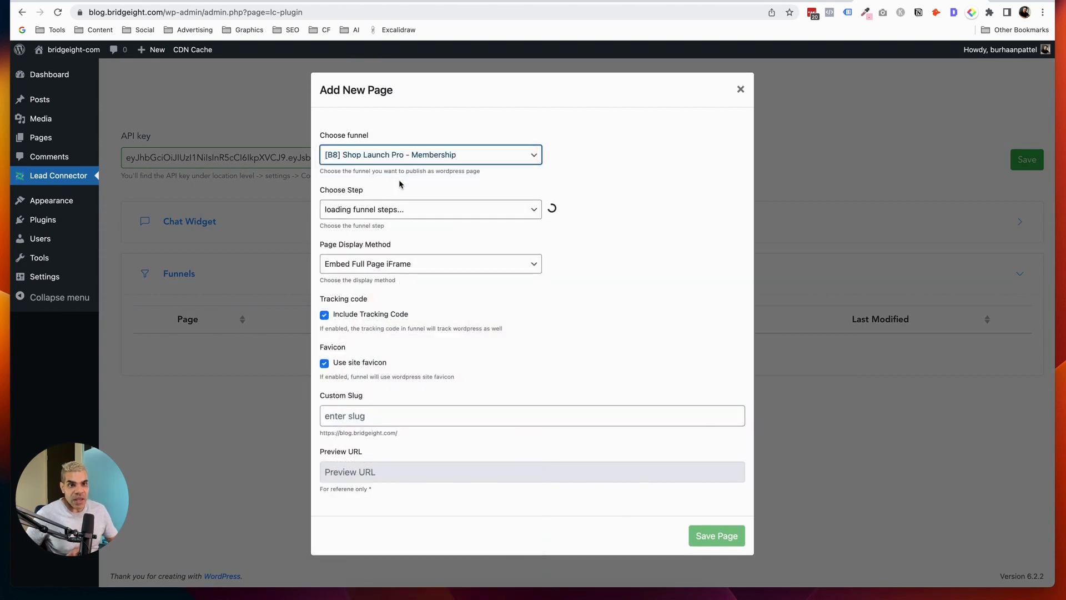
click(396, 216)
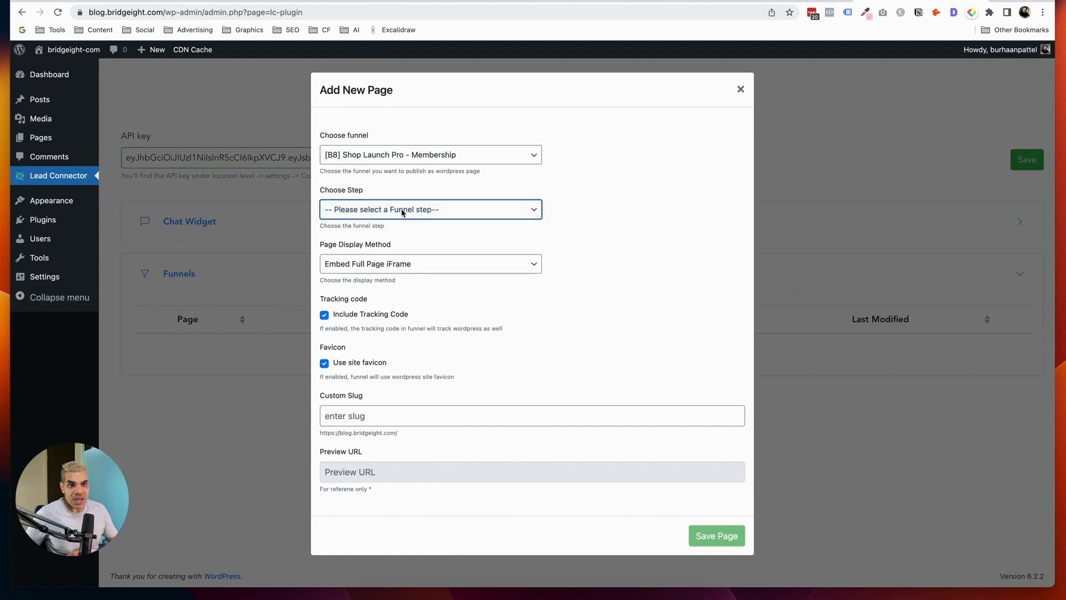
click(395, 211)
click(396, 222)
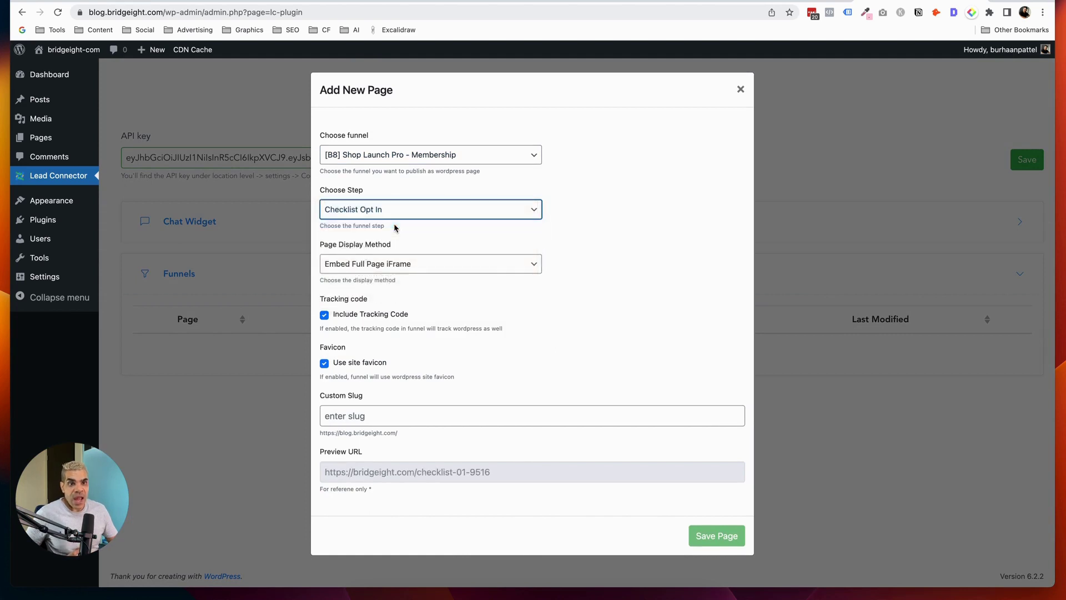
click(435, 266)
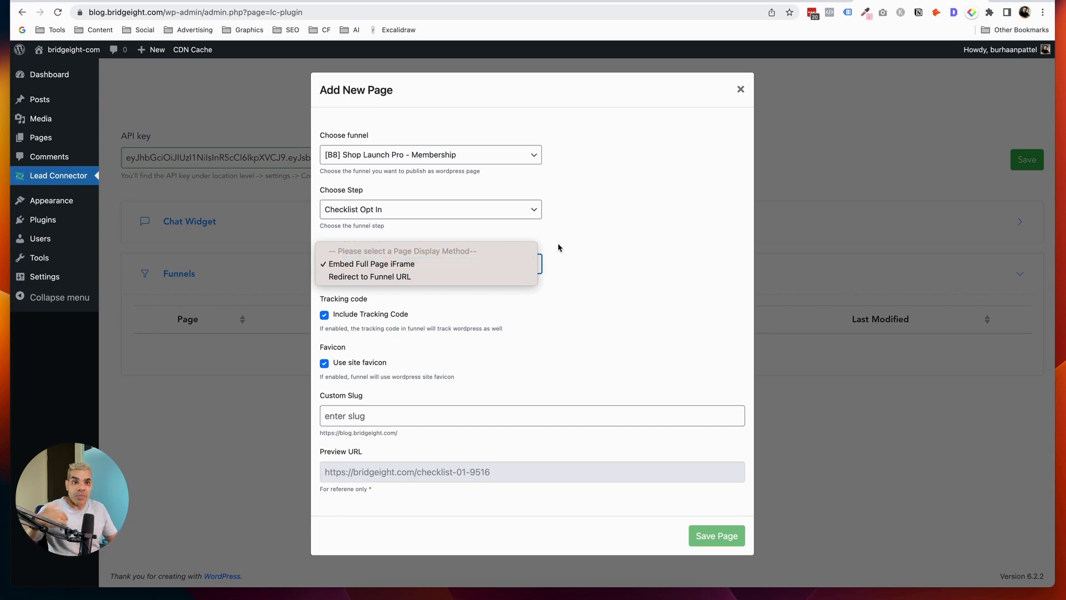
click(512, 263)
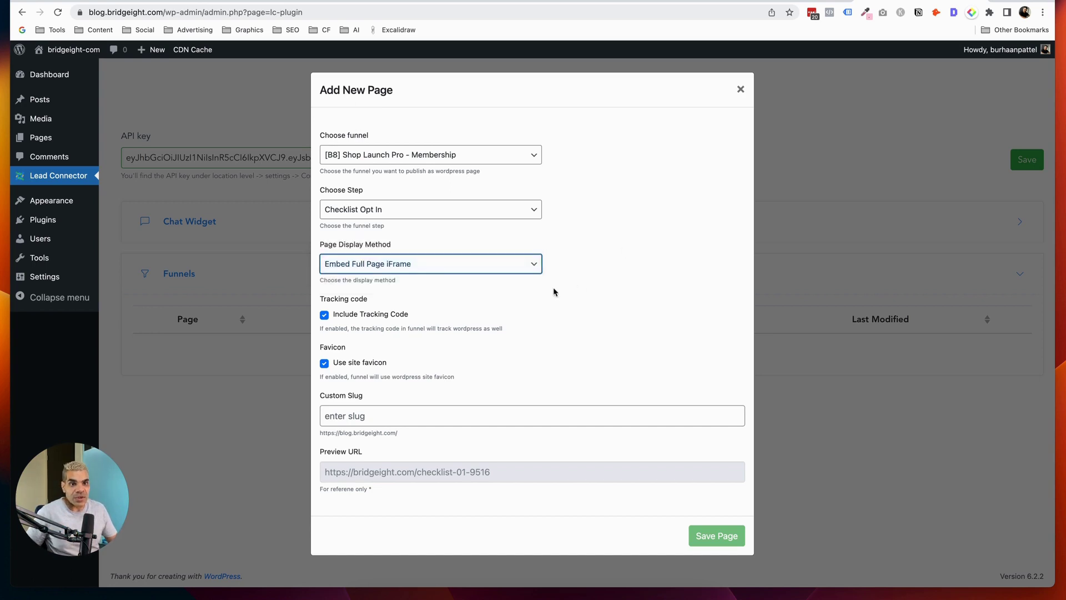
Step: Set the page's slug to shopify-checklist
click(533, 415)
text(schecklisthopify-)
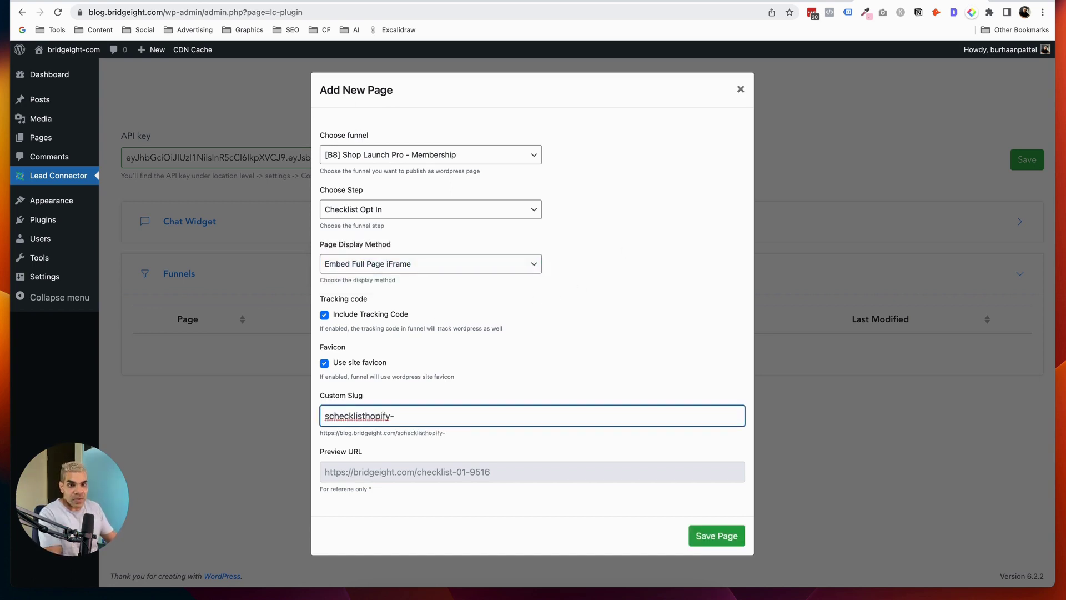
key(super+a)
text(shopify-chec)
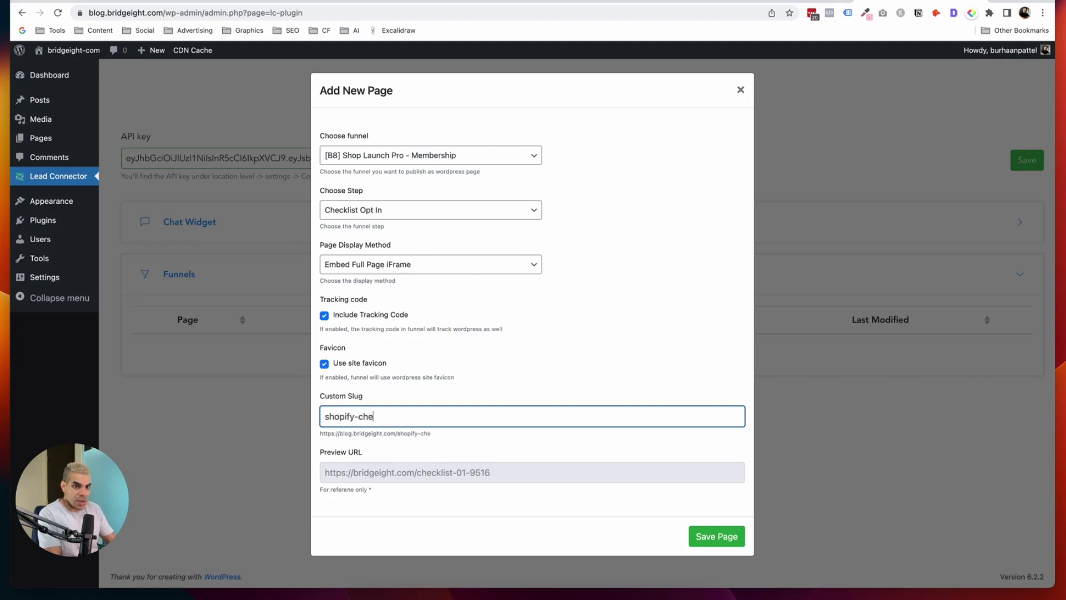
text(klist)
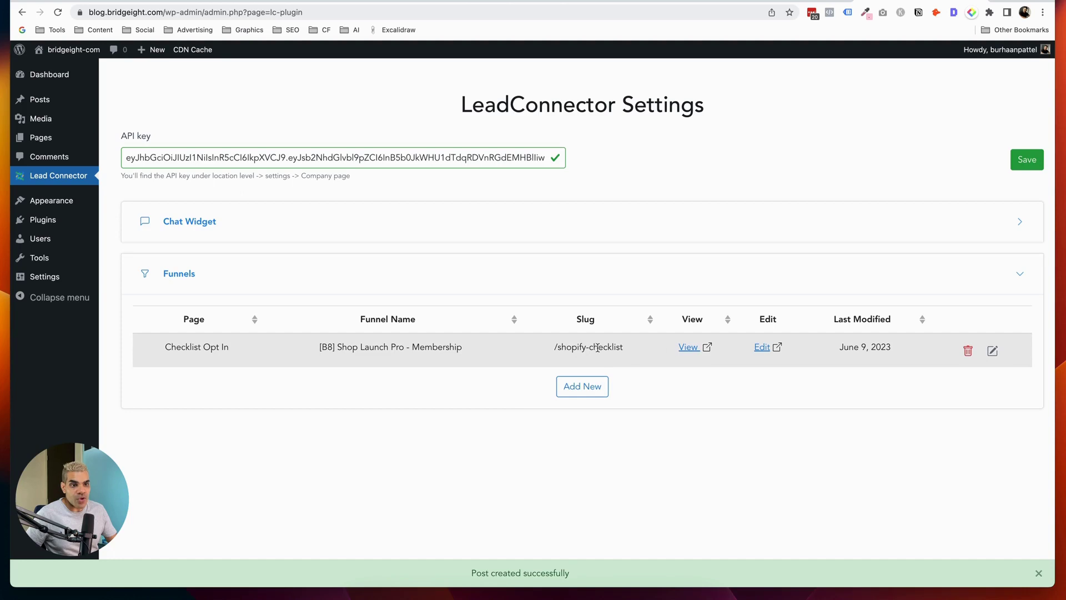
click(691, 348)
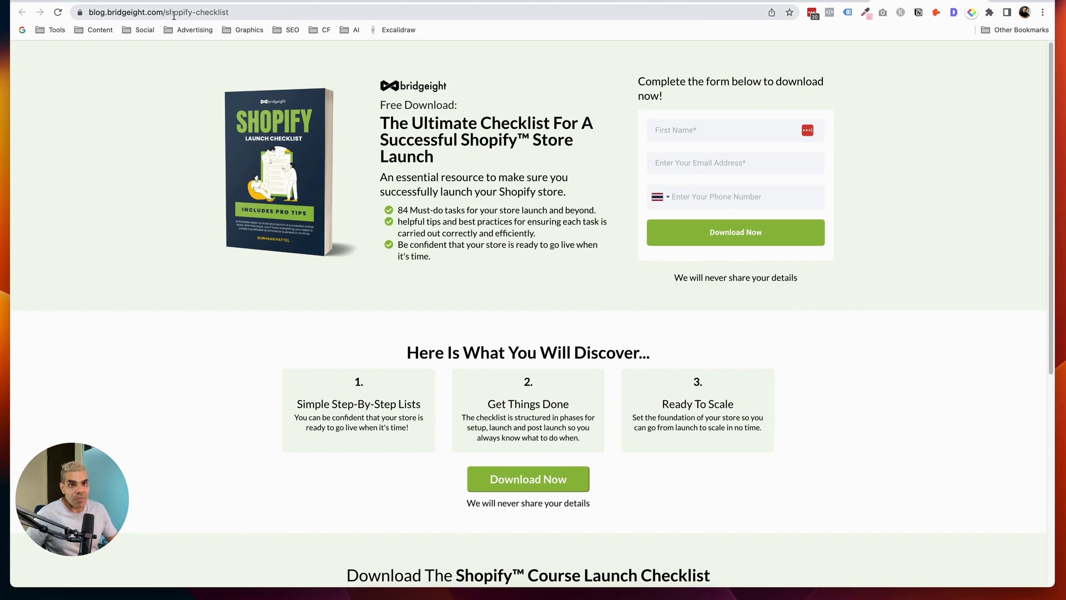
scroll(564, 183, down, 6)
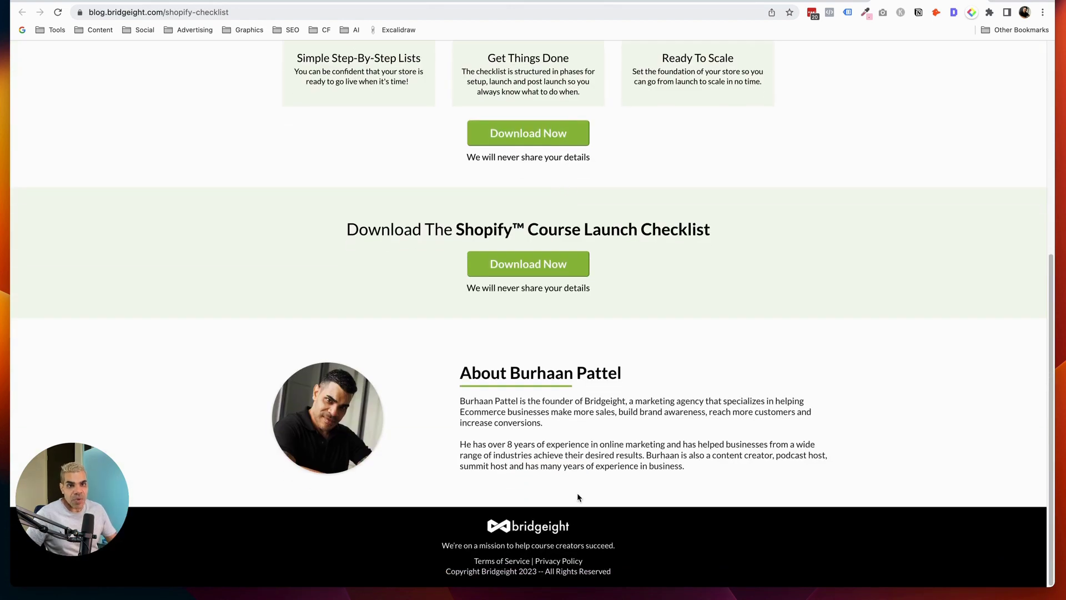
scroll(578, 484, up, 6)
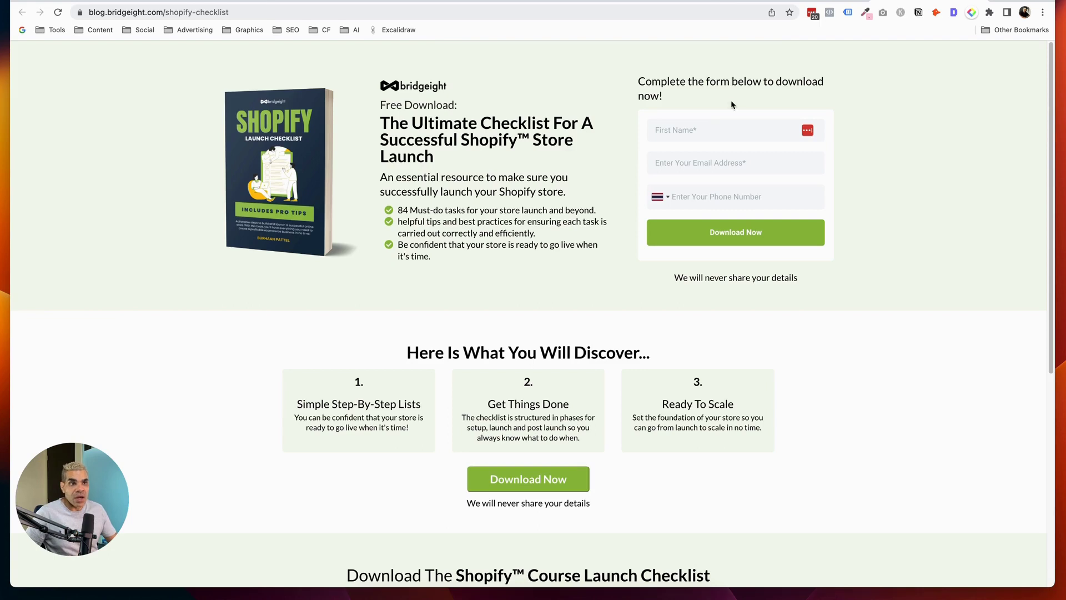
key(super+w)
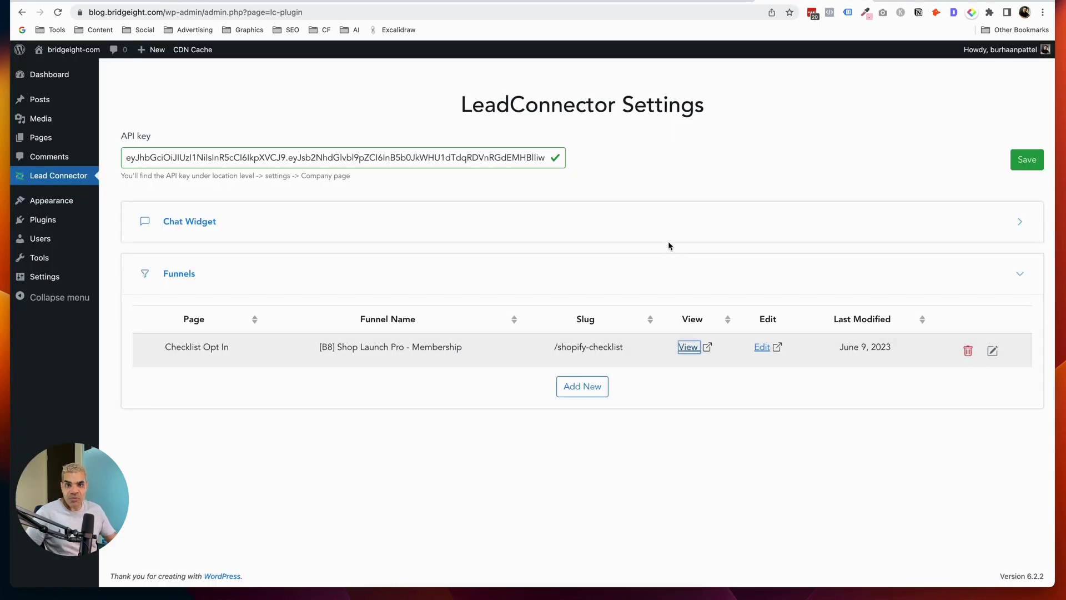
Step: Copy the Shopify Checklist form's Inline embed code from its Integrate Form options
click(256, 1)
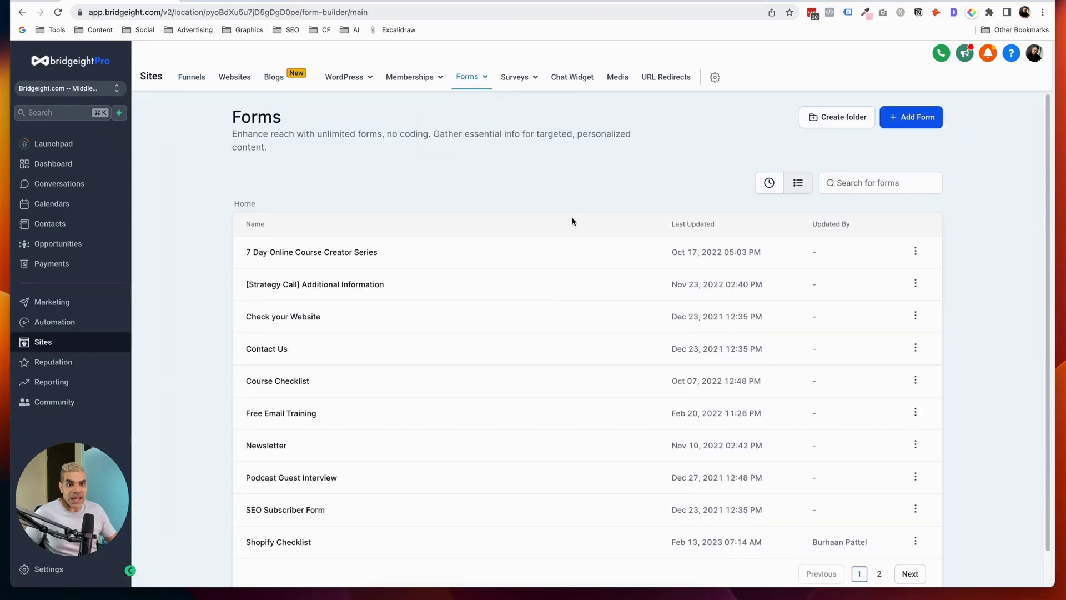
scroll(571, 218, down, 1)
scroll(572, 221, down, 1)
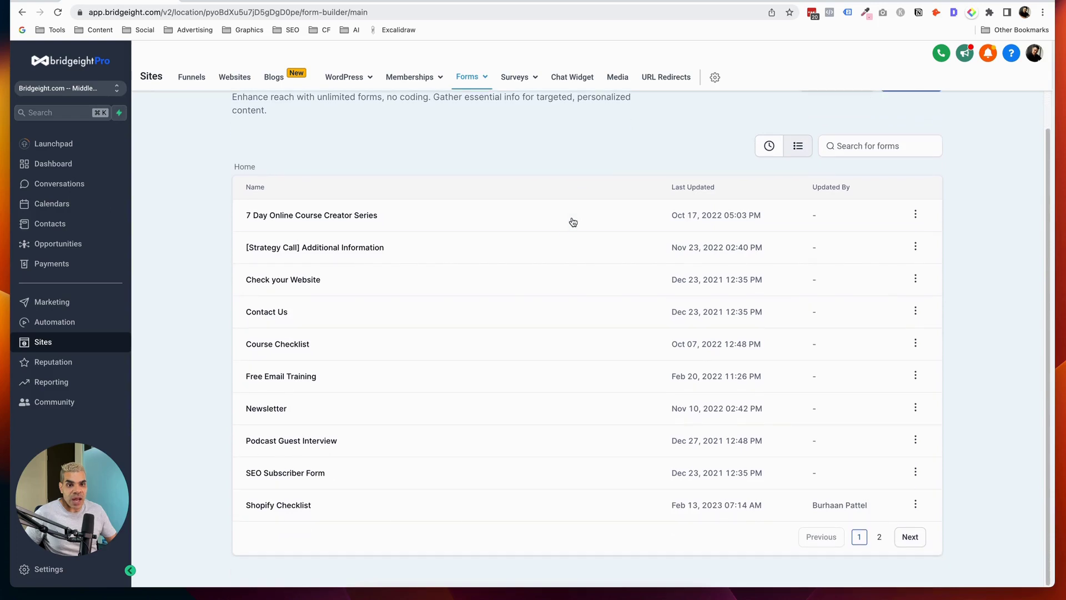
click(278, 506)
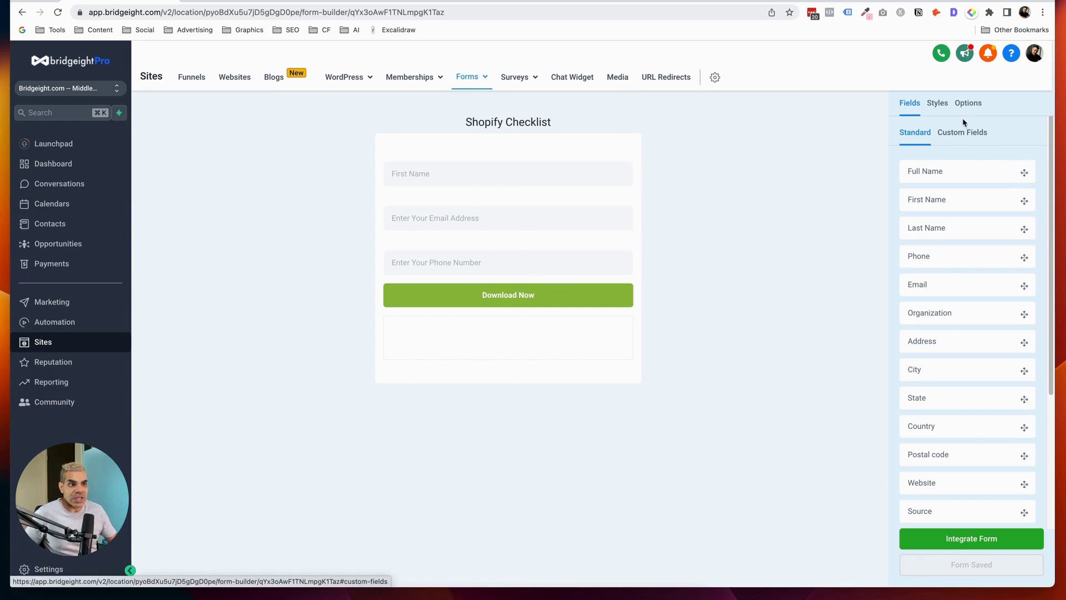
click(968, 104)
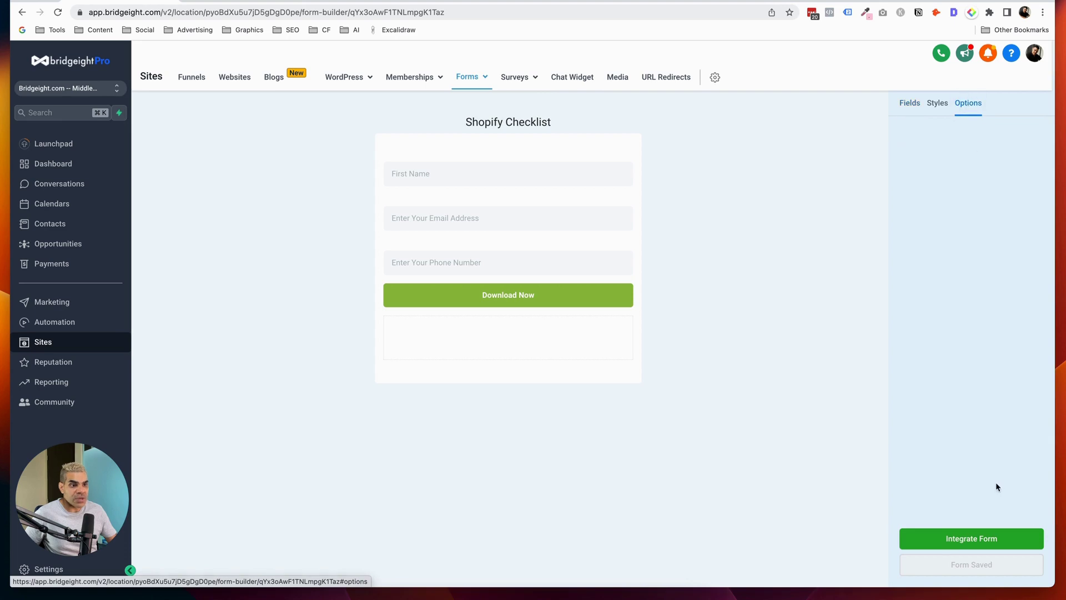
click(990, 538)
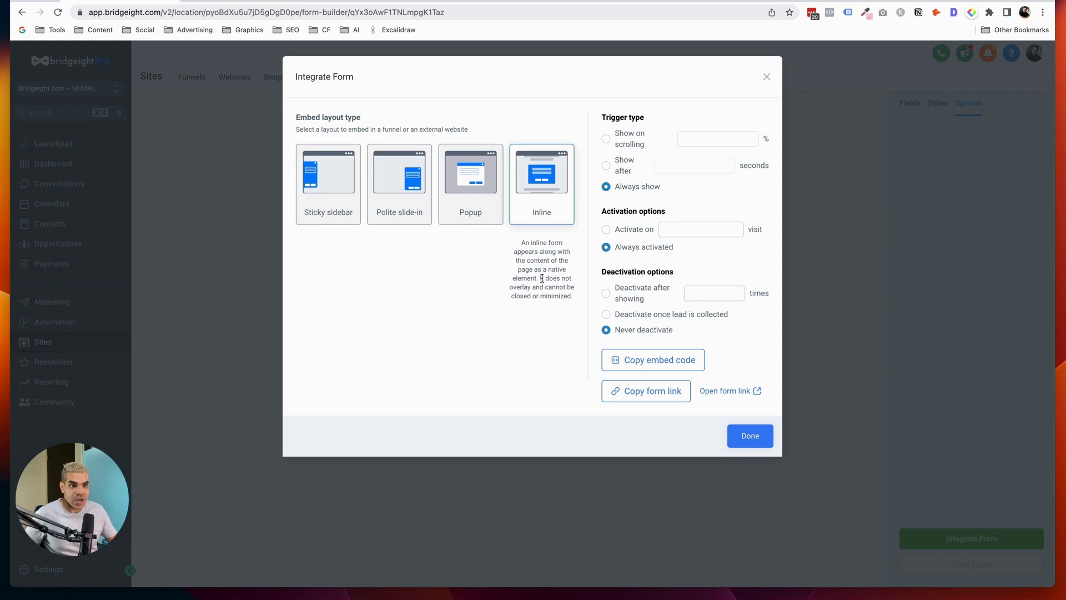
click(645, 361)
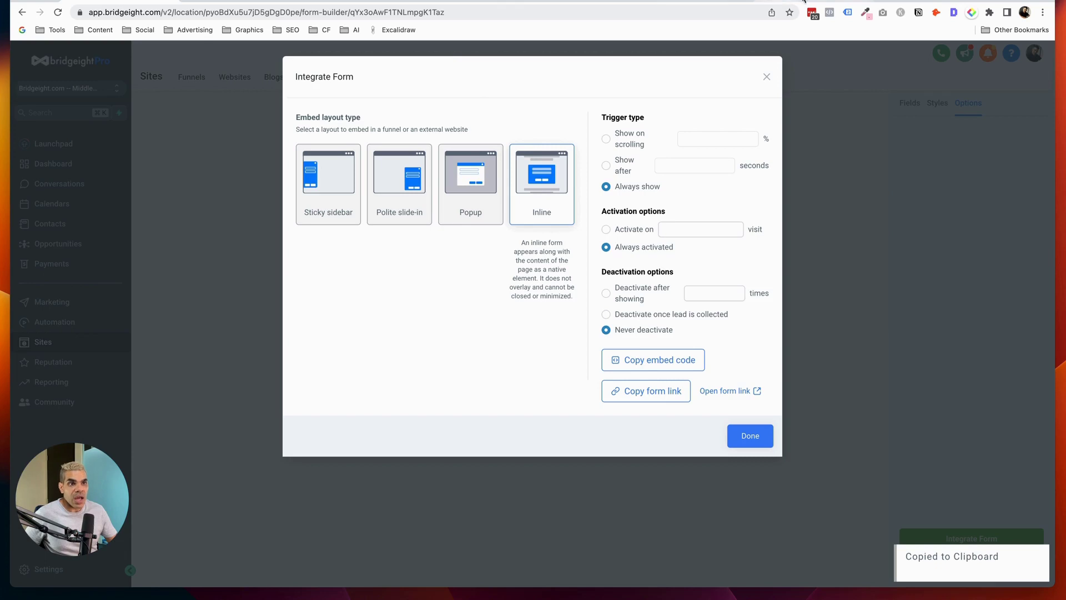
Step: Paste the form embed code into a new Custom HTML block in the Hello world! post
click(777, 2)
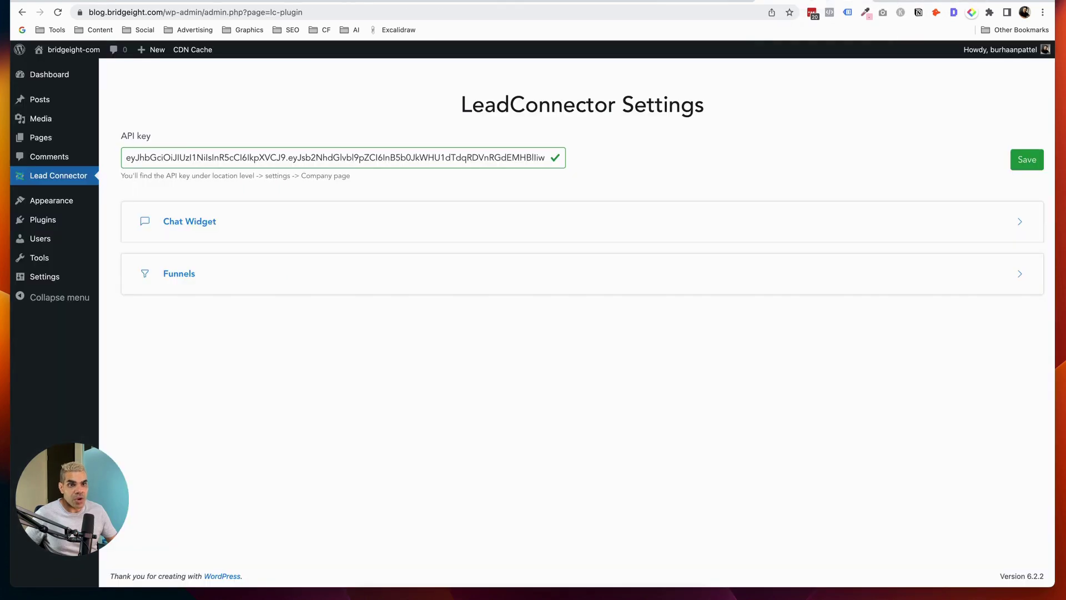
click(157, 162)
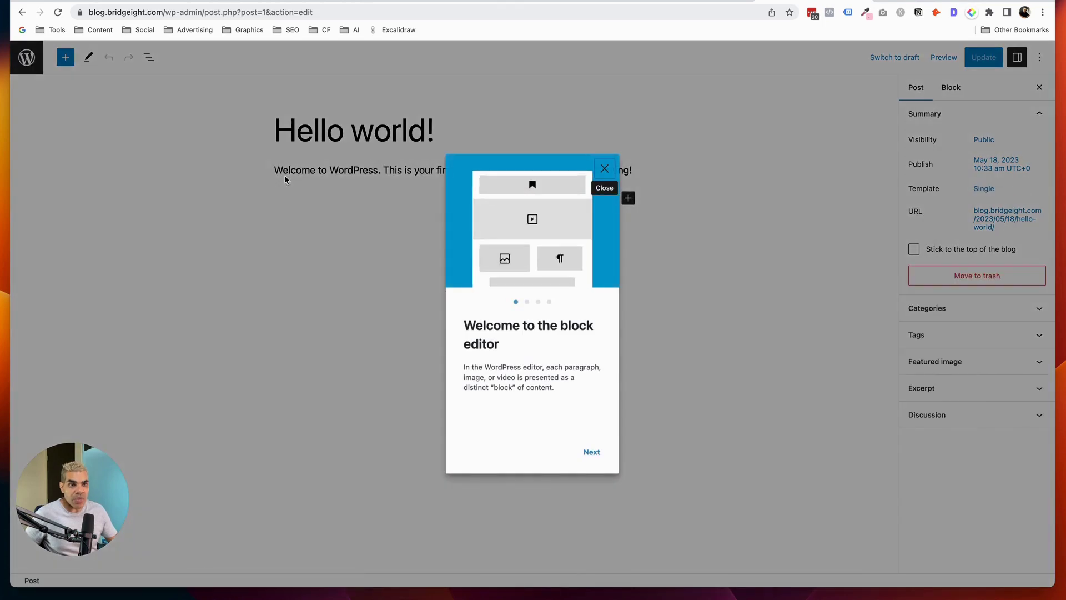
click(604, 169)
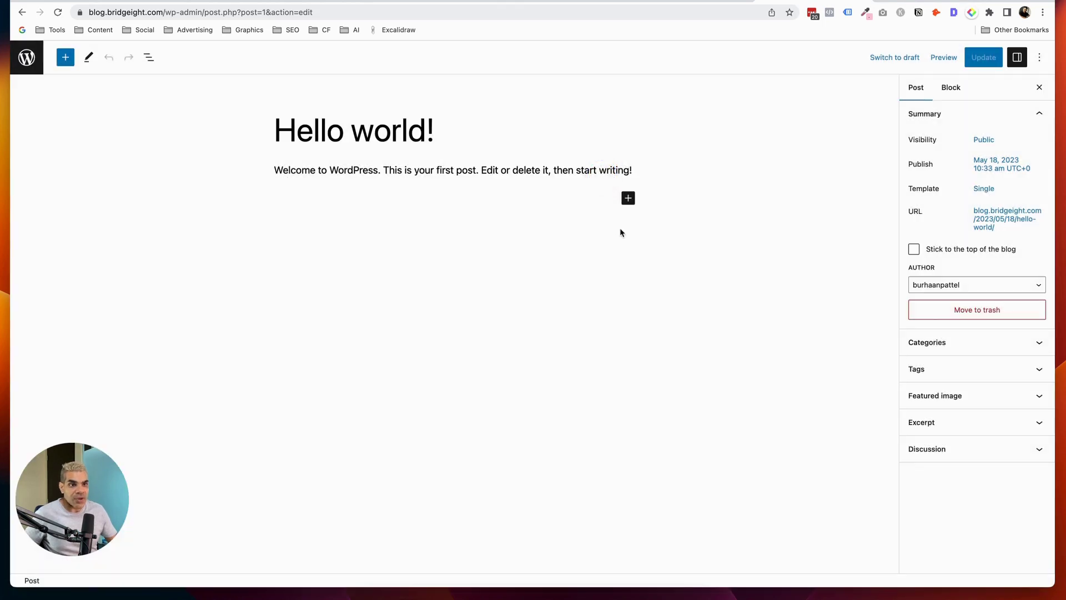
click(628, 198)
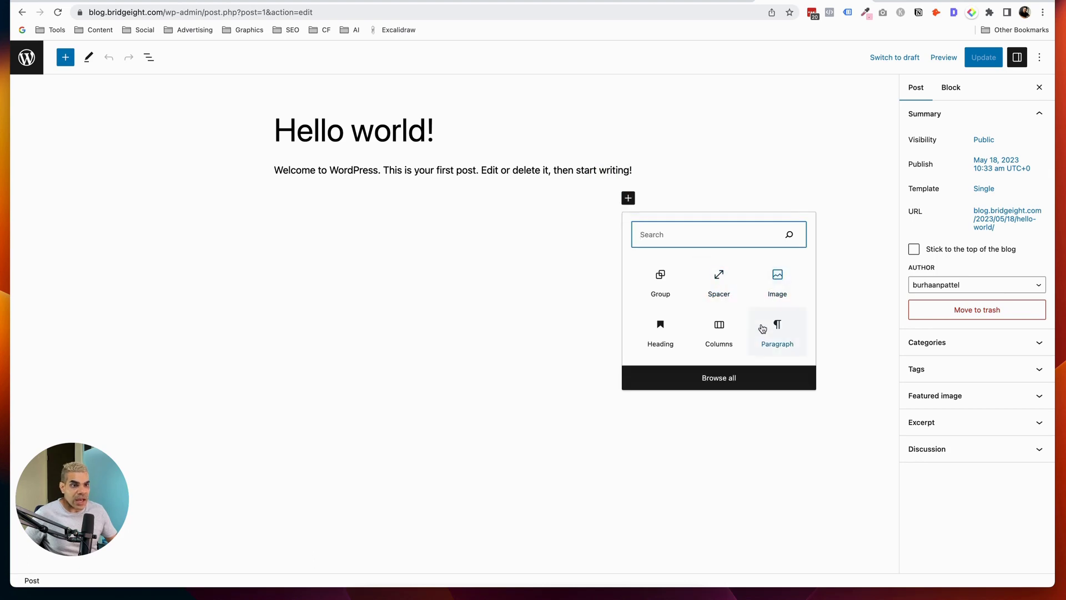
text(ht)
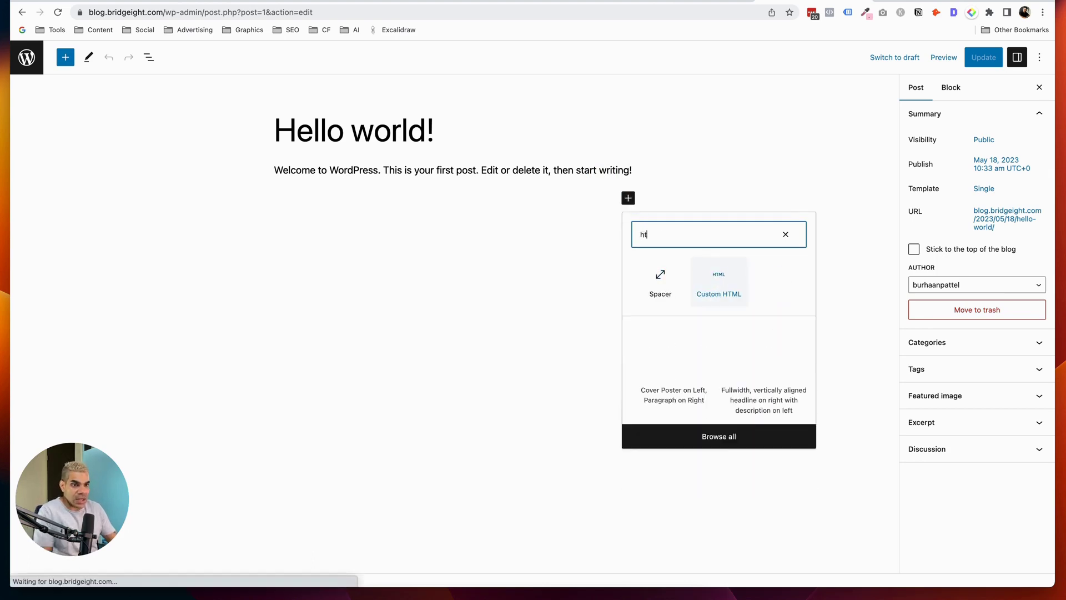
click(724, 292)
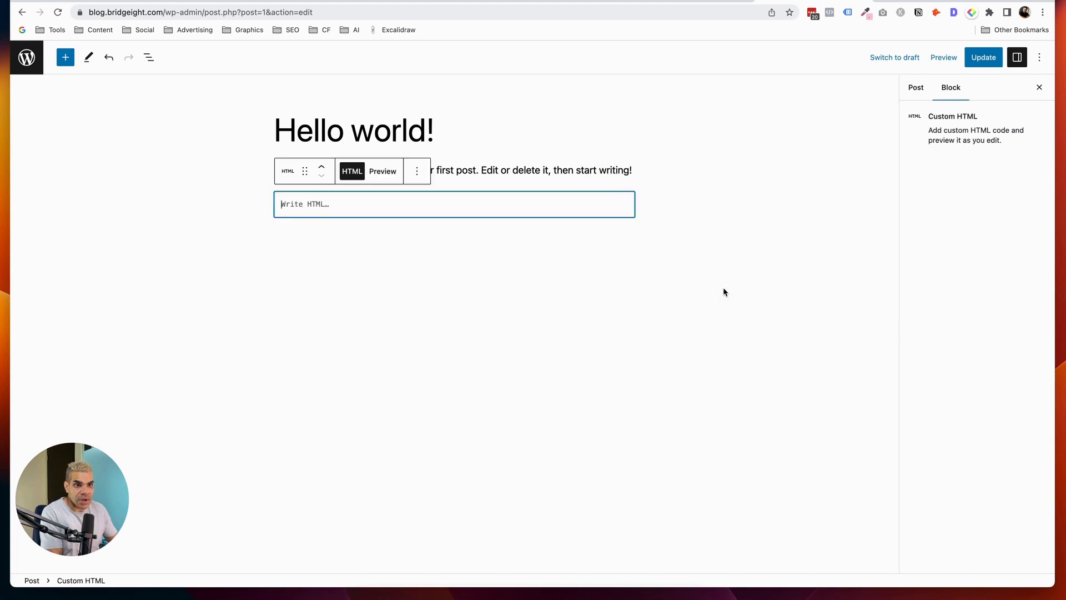
key(super+v)
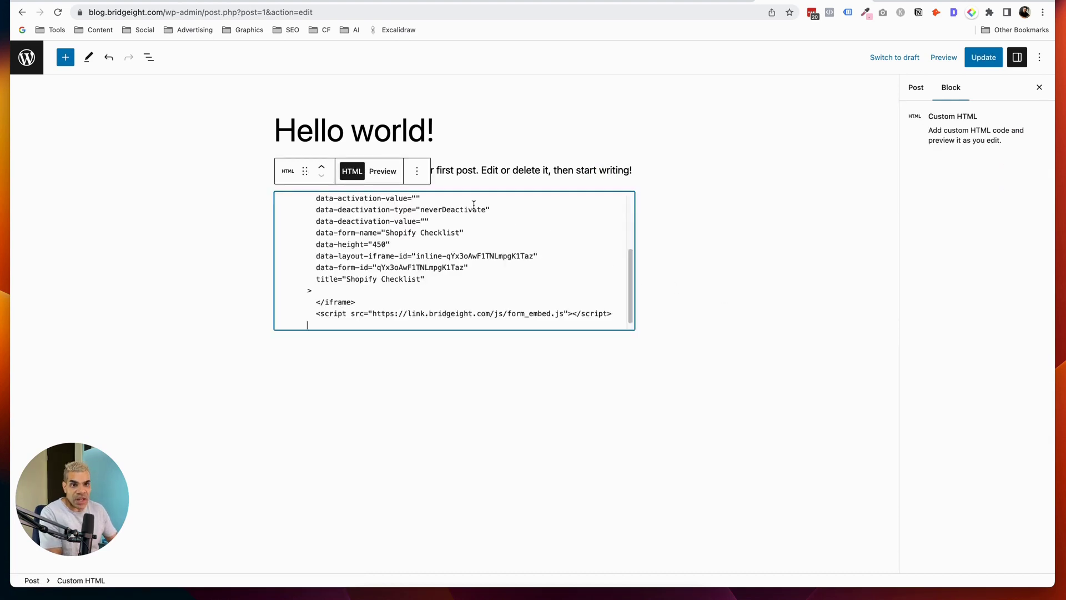
Step: Add an empty paragraph after the intro, removing the stray test text
scroll(477, 222, up, 3)
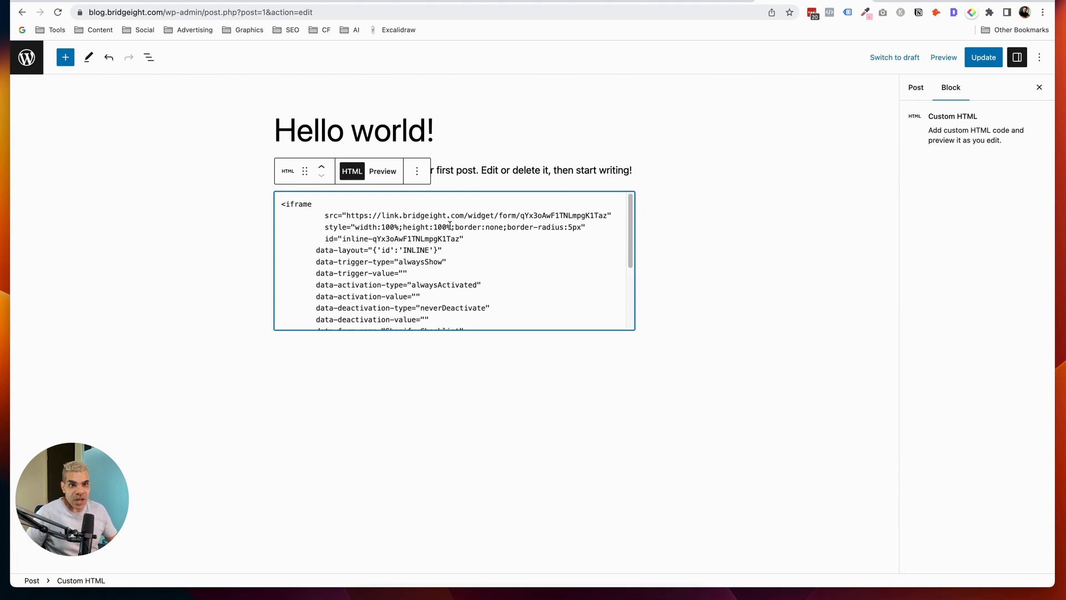
click(659, 173)
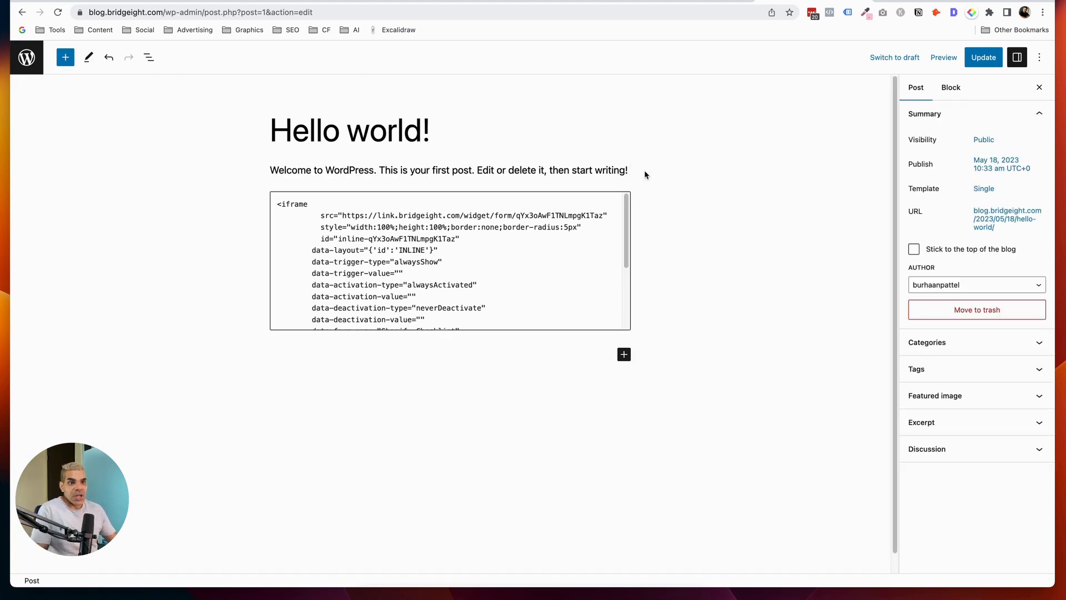
click(627, 168)
key(Return)
key(Return)
text(kjhkh)
key(shift+Left)
key(shift+Left)
key(shift+Left)
key(shift+Left)
key(shift+Left)
key(BackSpace)
key(BackSpace)
key(BackSpace)
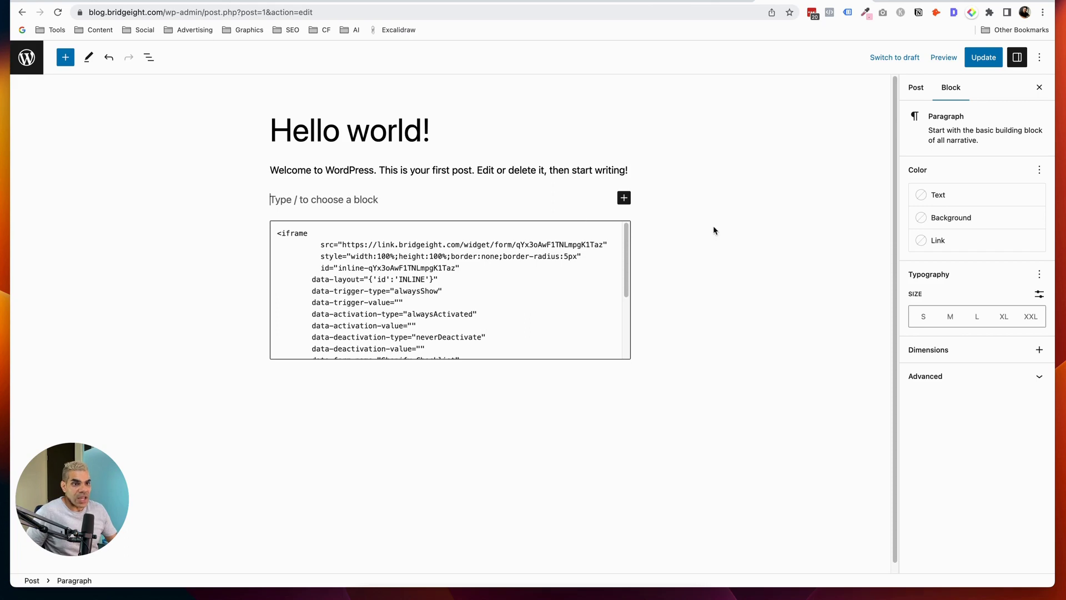
Step: Render the form preview and write 'Download the free Shopify Launch Checklist below:' above it
click(519, 248)
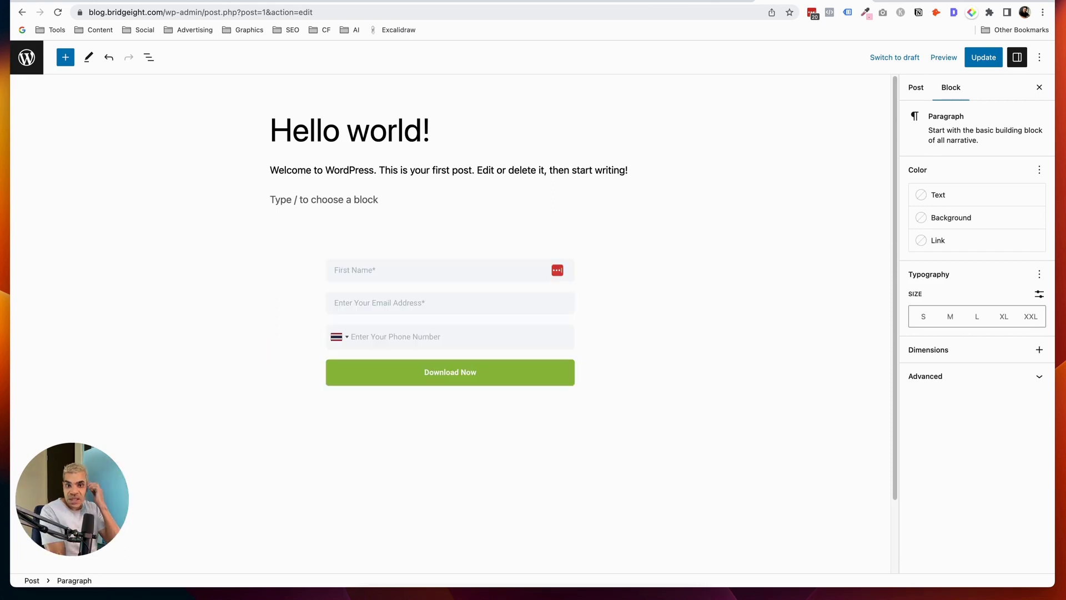
text(Download the free Shopify Launch Checklius)
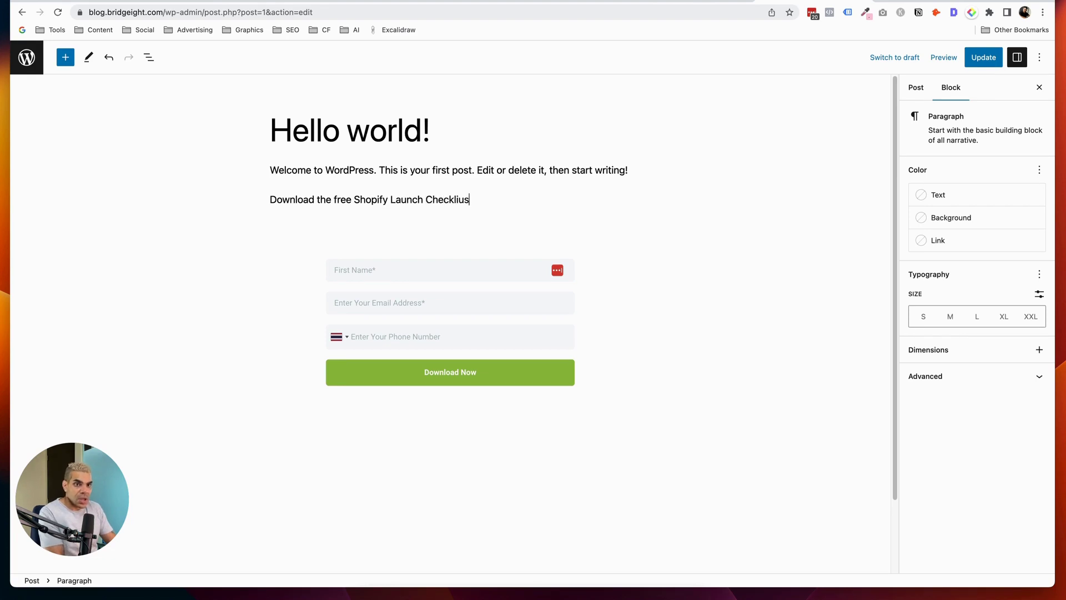
key(BackSpace)
key(BackSpace)
text(st below:)
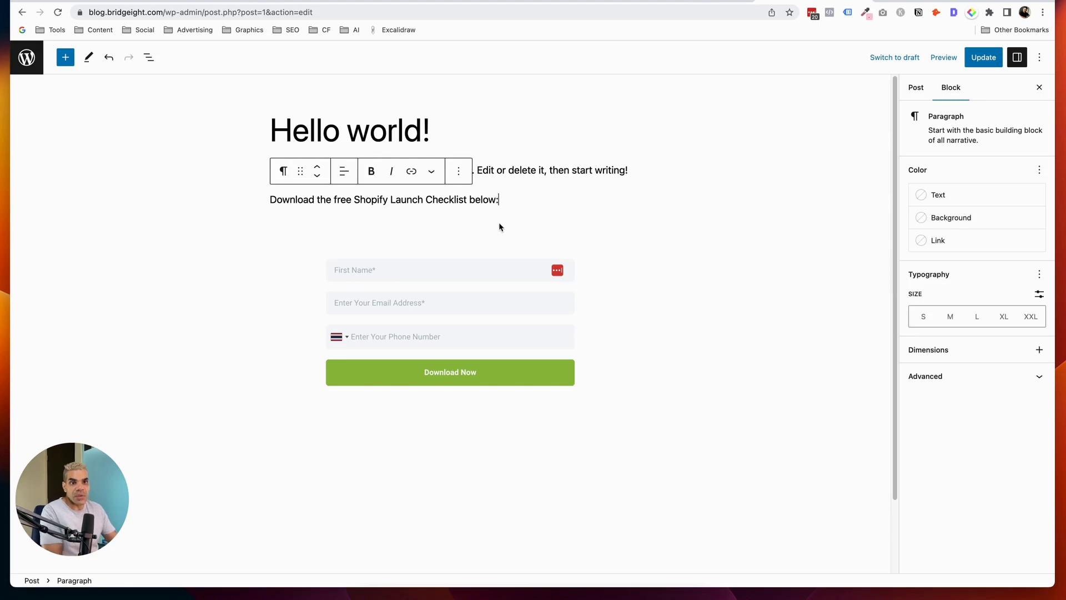
triple_click(350, 199)
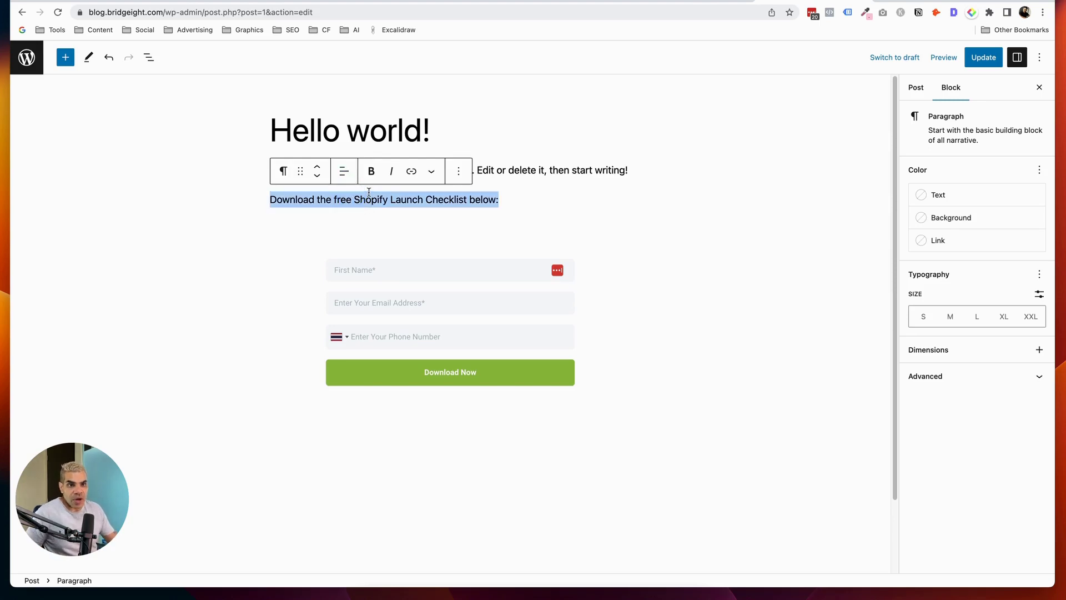
click(523, 202)
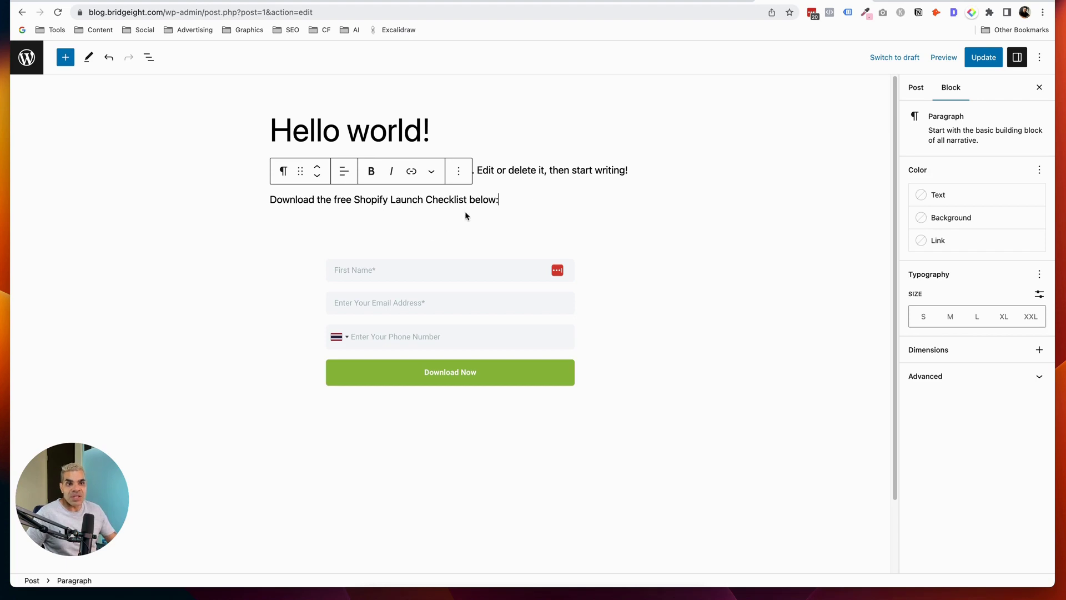
click(508, 199)
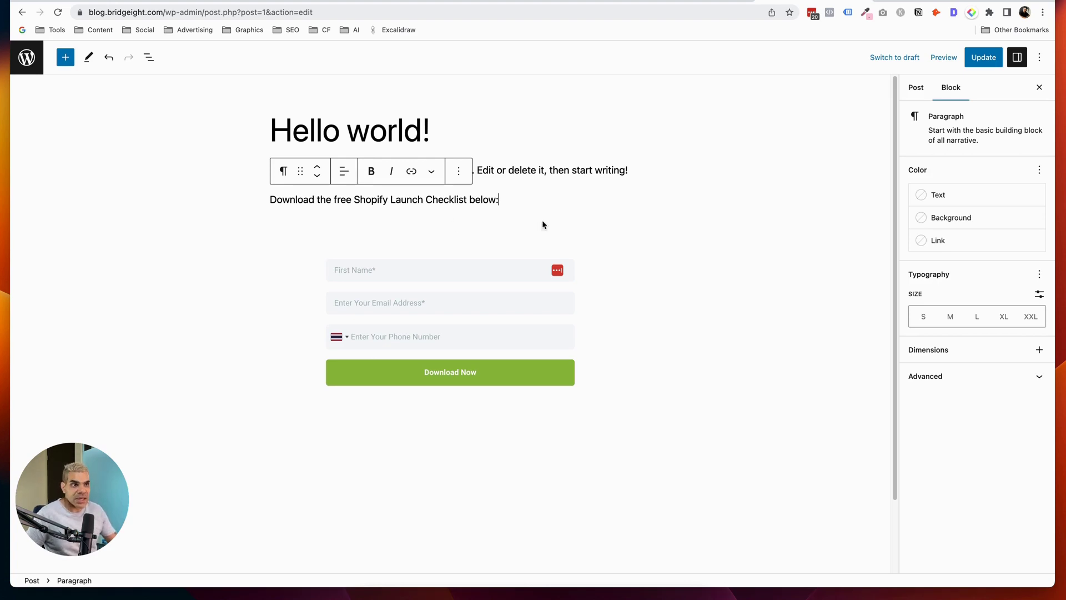
Step: Update the WordPress post, preview it in a new tab to check the checklist form, then return to Bridgeight
click(983, 57)
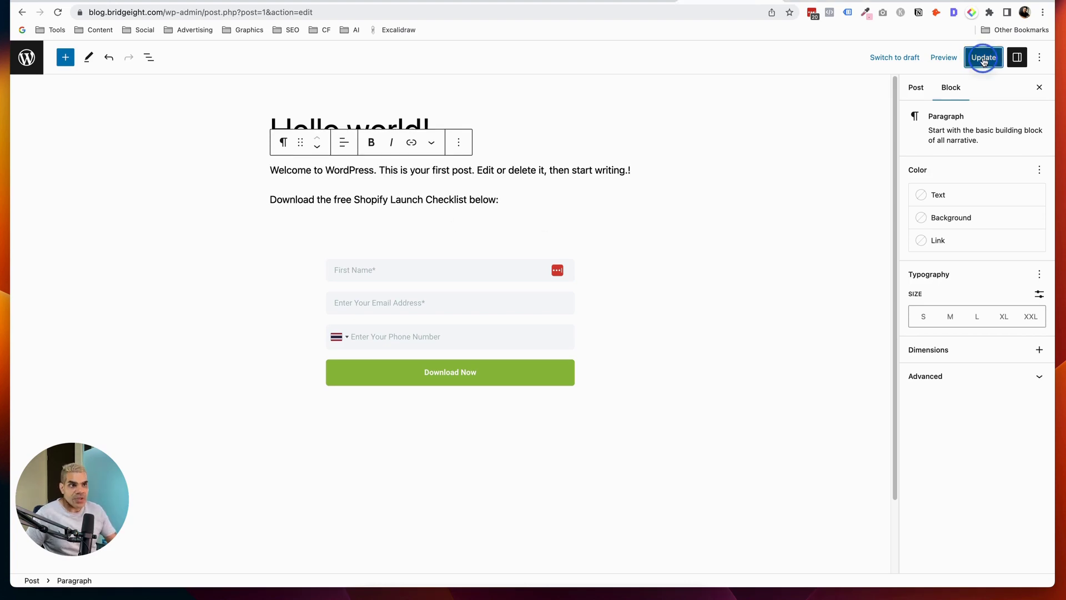
click(944, 57)
click(901, 160)
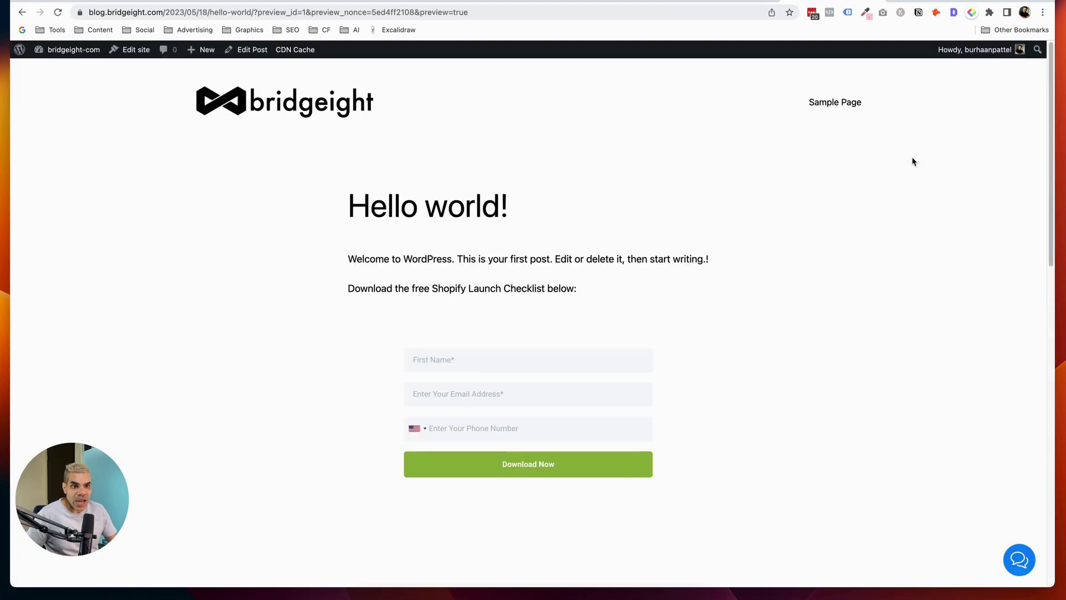
scroll(618, 305, down, 3)
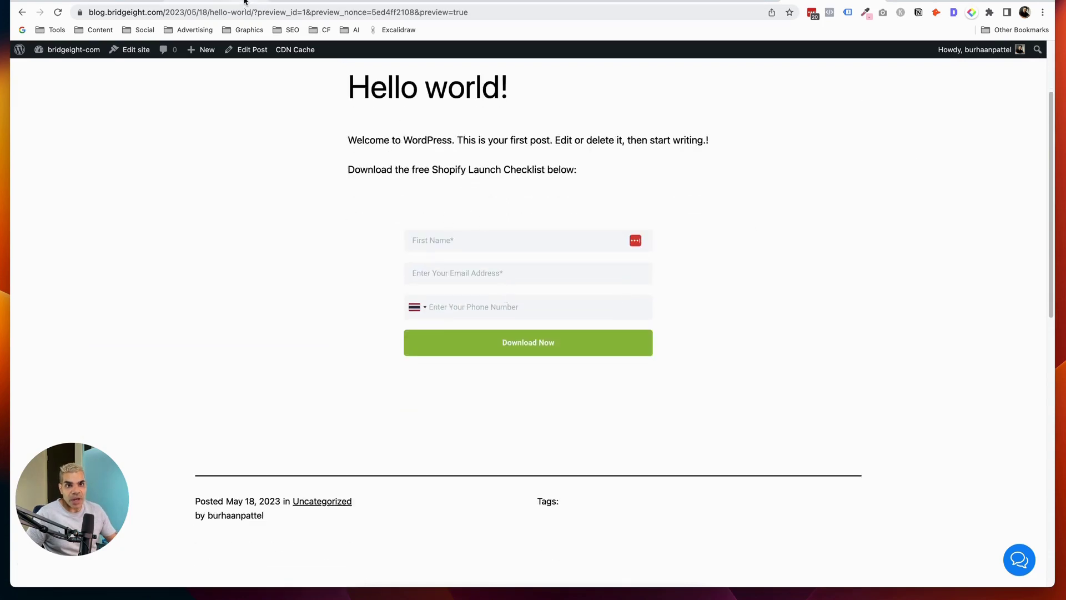
click(694, 3)
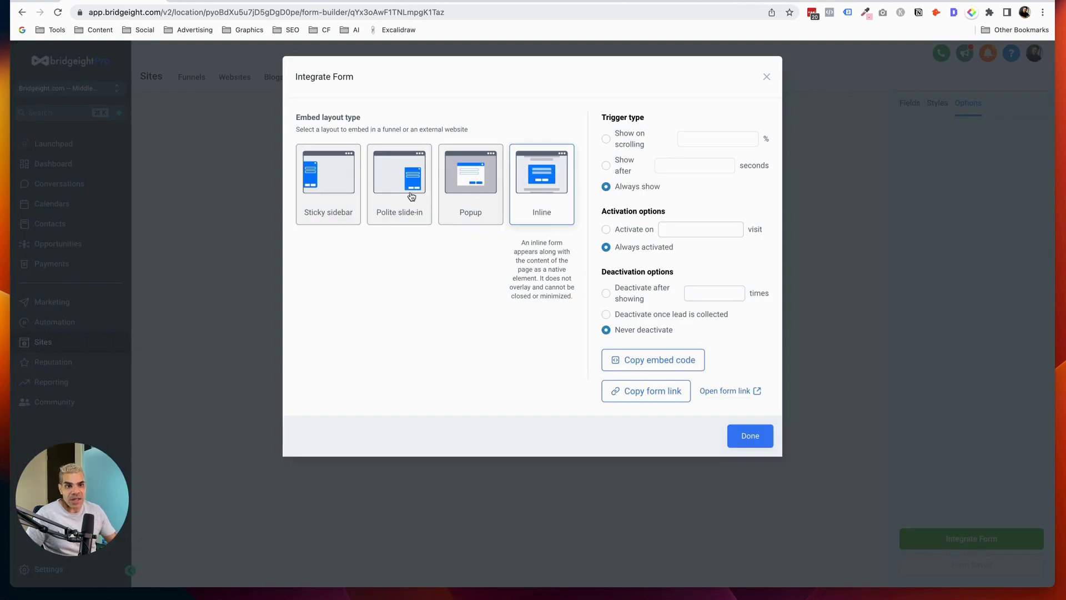
Step: Change the form's embed layout to Sticky sidebar positioned on the left side
click(336, 197)
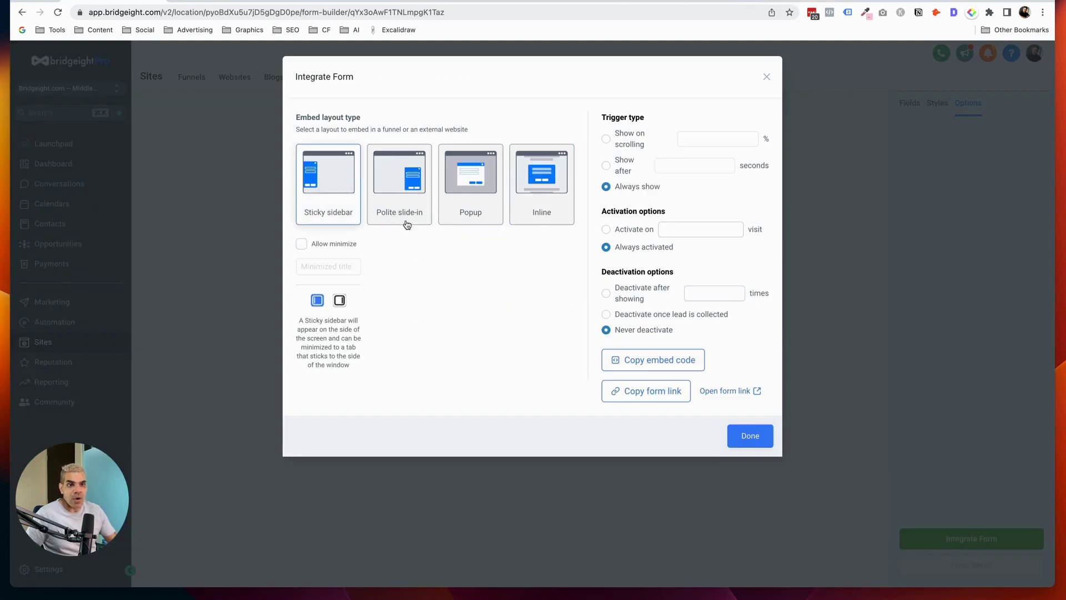
click(339, 300)
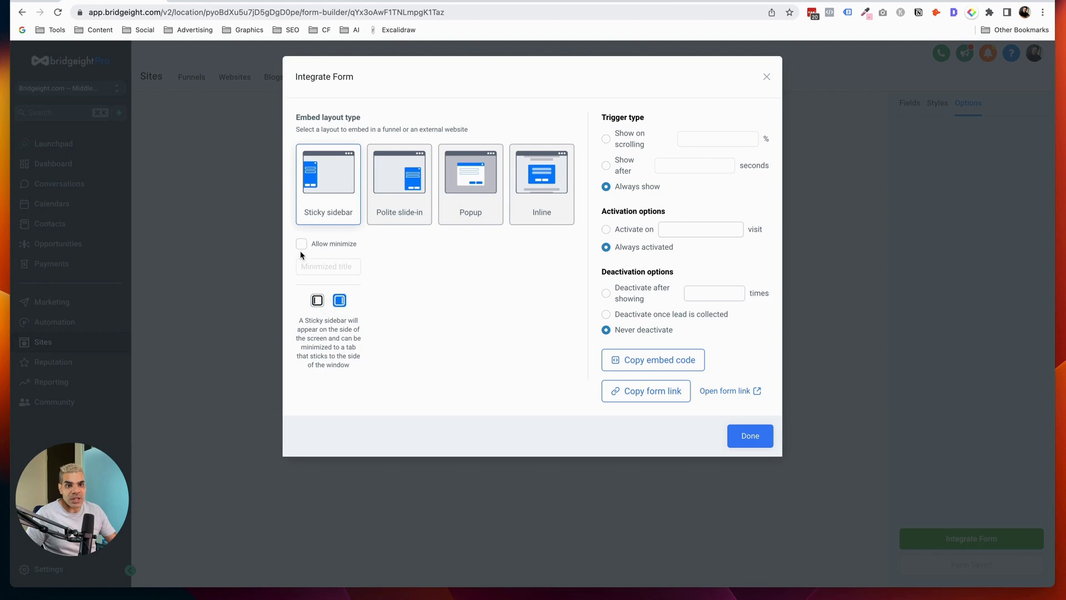
click(317, 300)
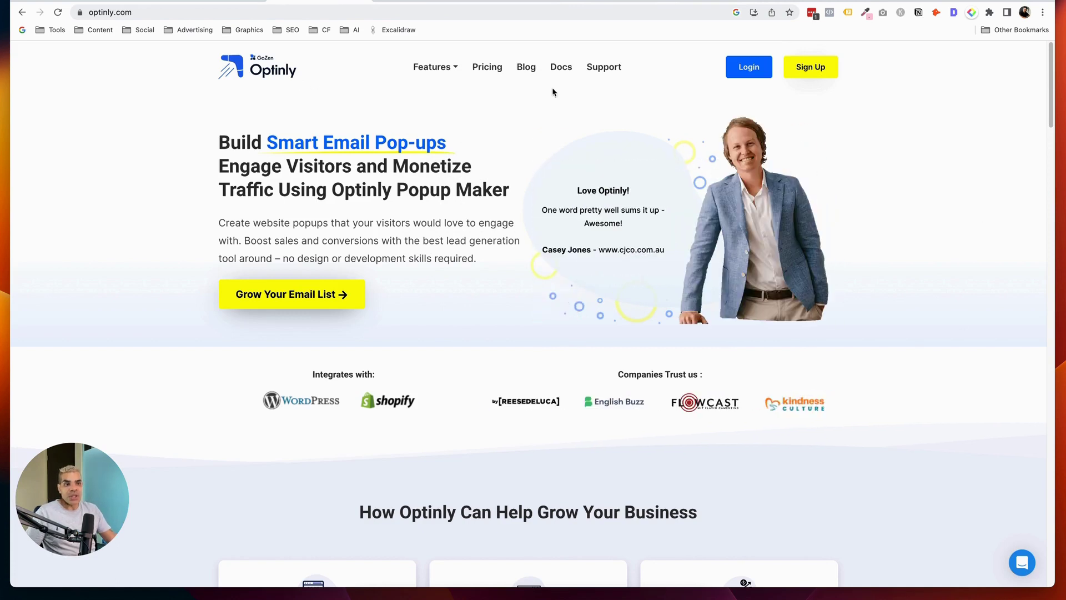
Step: View Optinly's Grow Your Email List feature page, then go back to the Bridgeight workflow tab
mouse_move(435, 67)
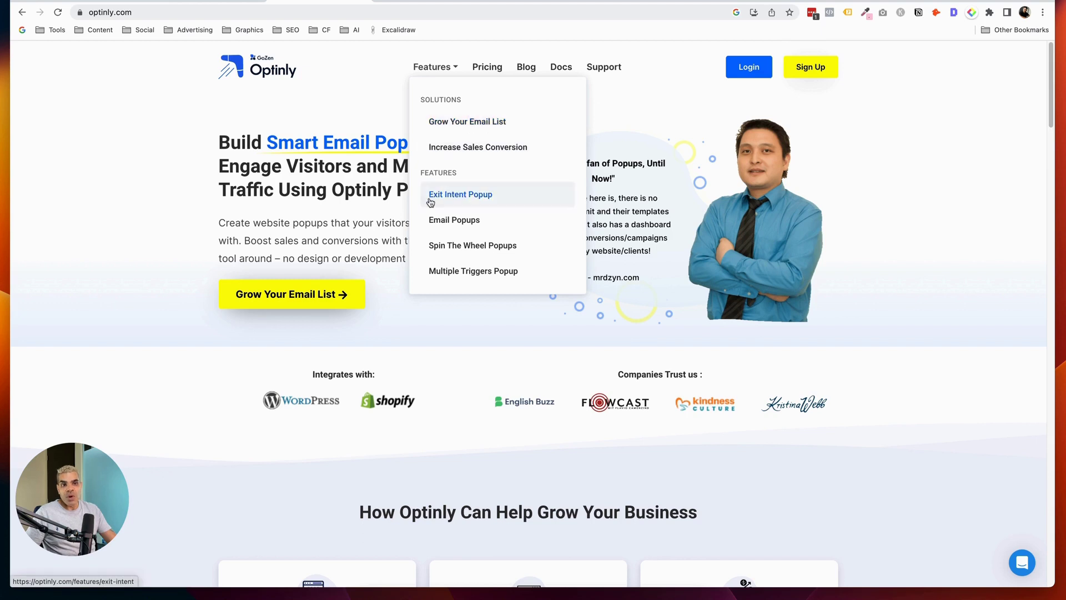
click(524, 126)
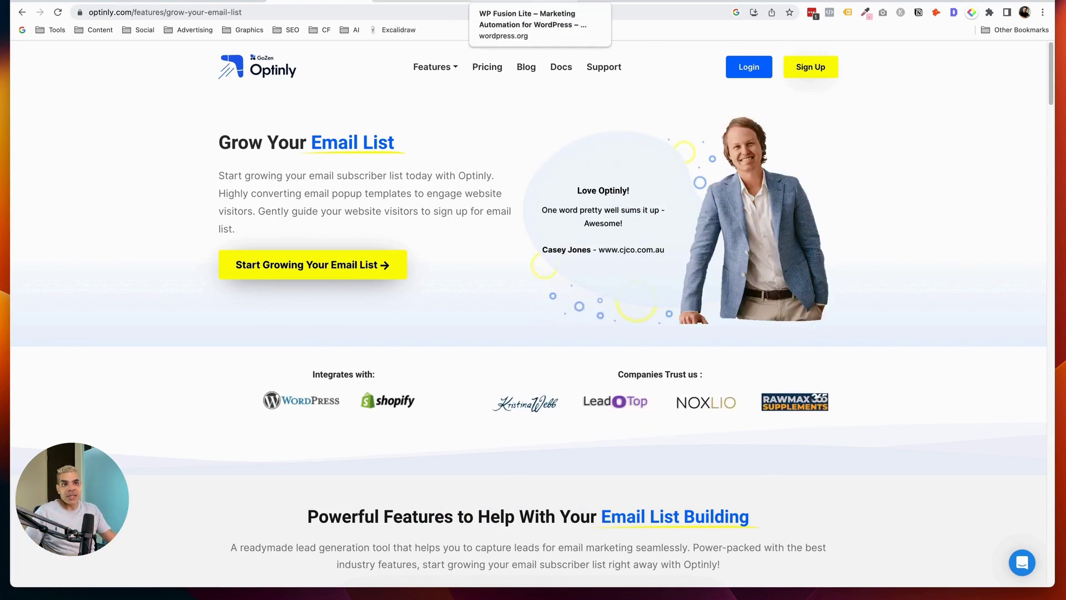
click(505, 3)
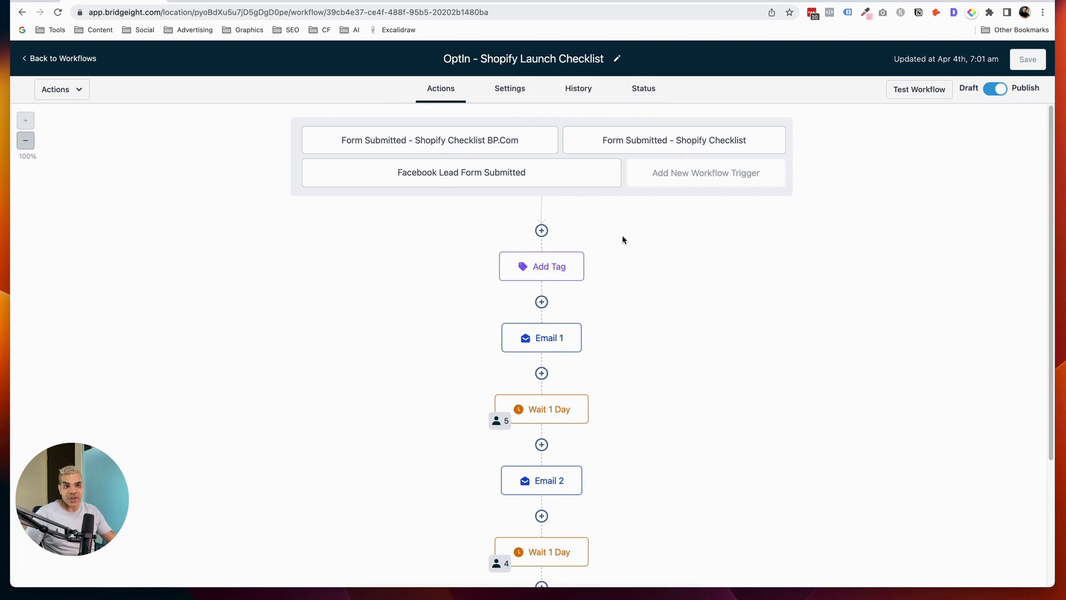
scroll(714, 245, down, 1)
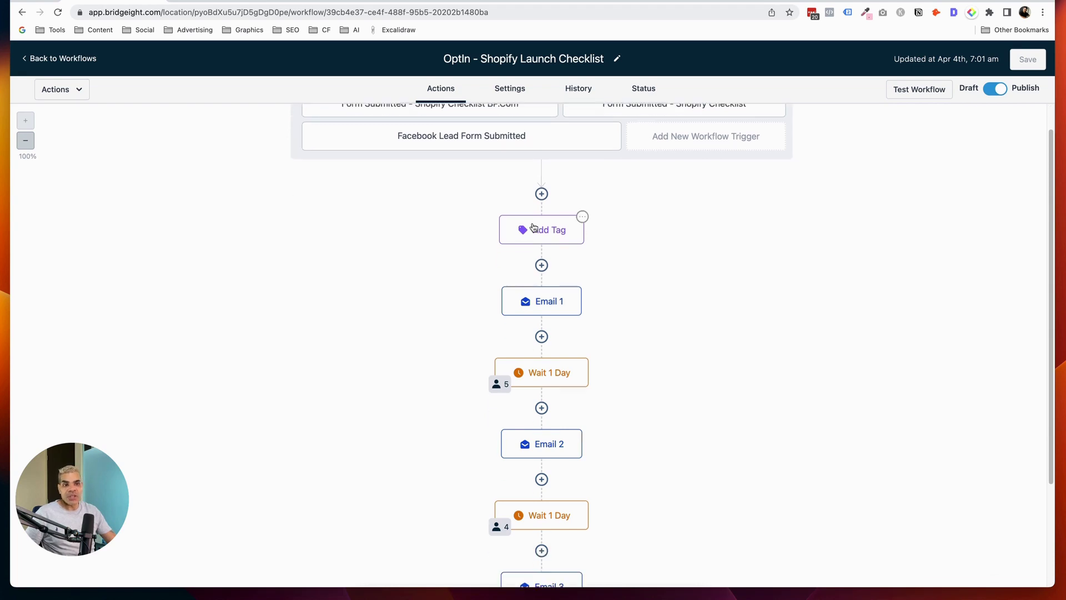
scroll(648, 289, down, 6)
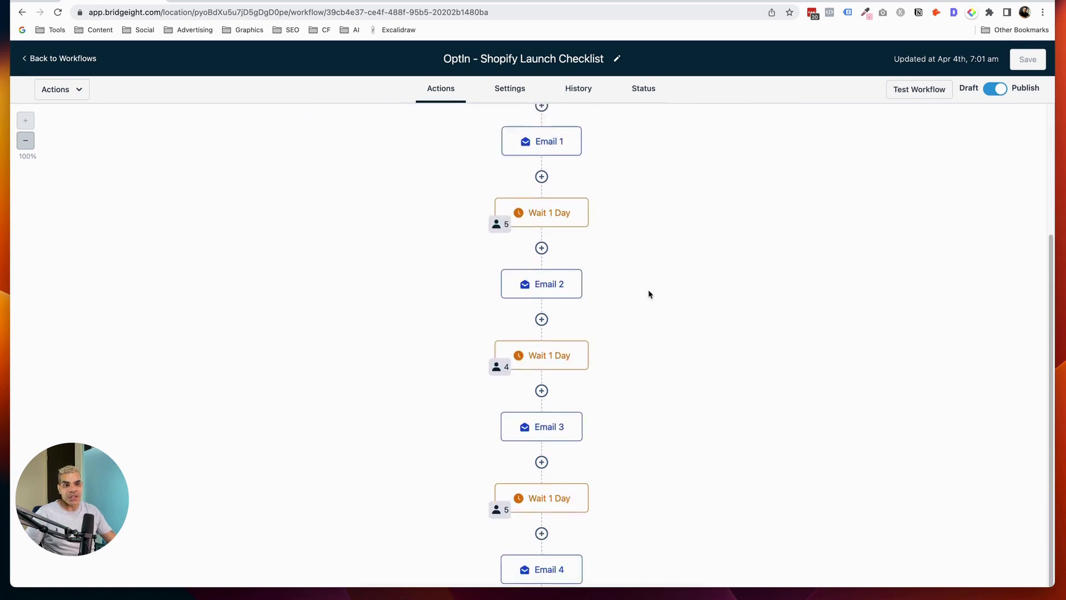